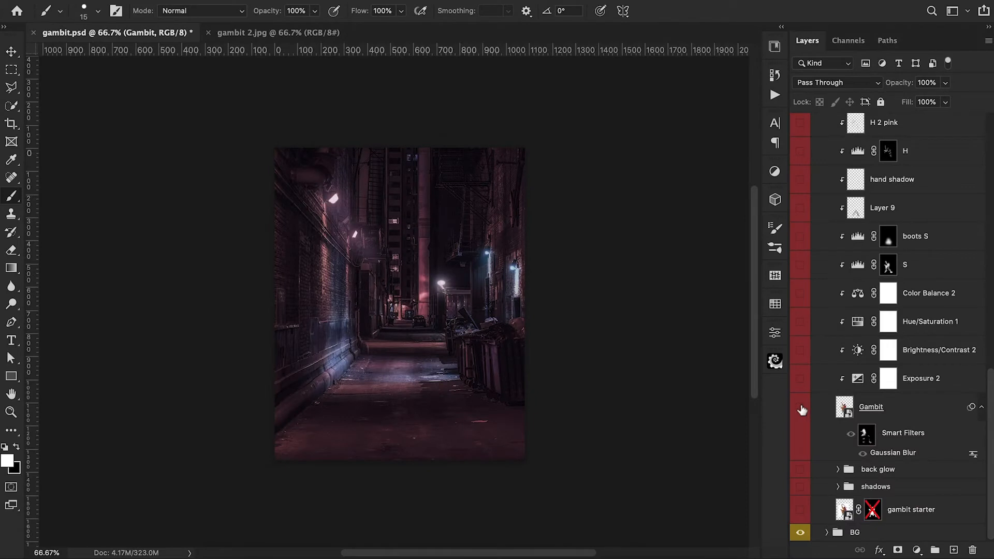
# Show the gambit starter layer and enable its layer mask to cut the figure out of its white background.
pyautogui.click(800, 512)
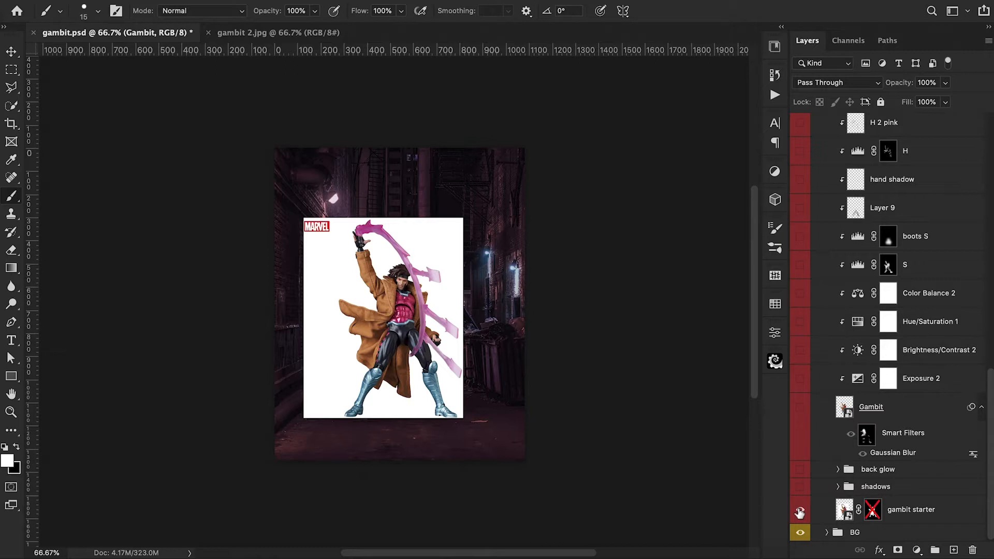
pyautogui.keyDown('shift'); pyautogui.click(874, 511); pyautogui.keyUp('shift')
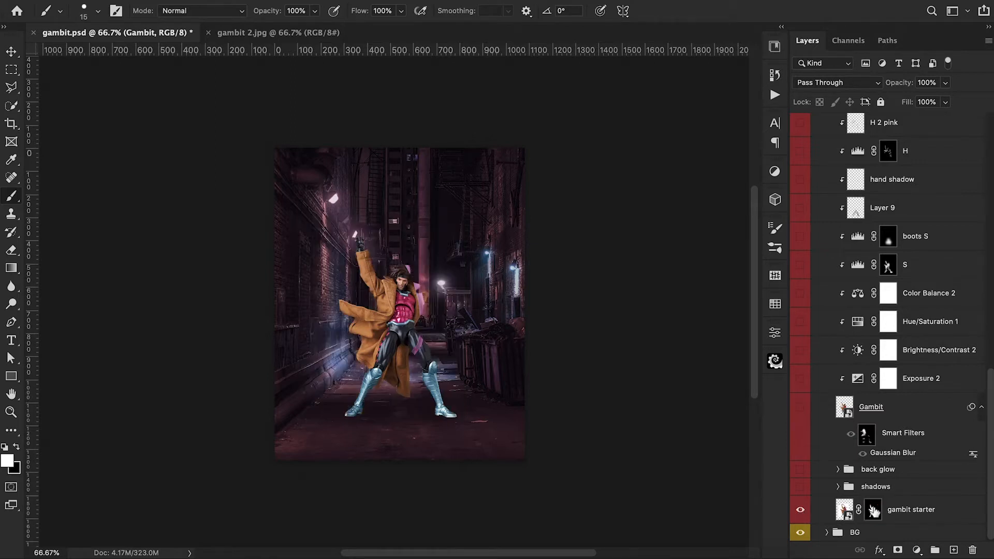
pyautogui.click(874, 511)
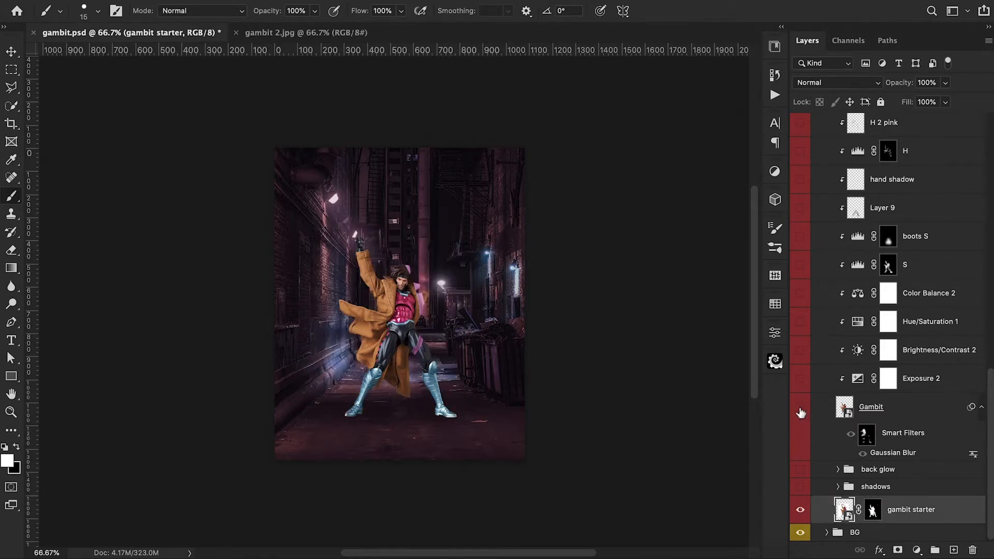
# Show the retouched Gambit smart object layer over the starter cutout, toggling its visibility to compare the two.
pyautogui.click(800, 408)
pyautogui.click(800, 409)
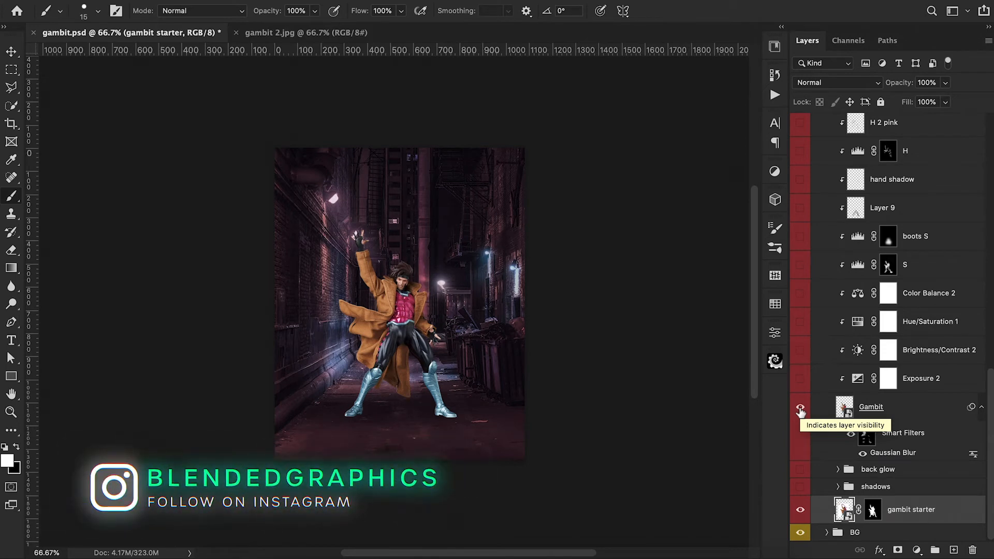
pyautogui.click(800, 407)
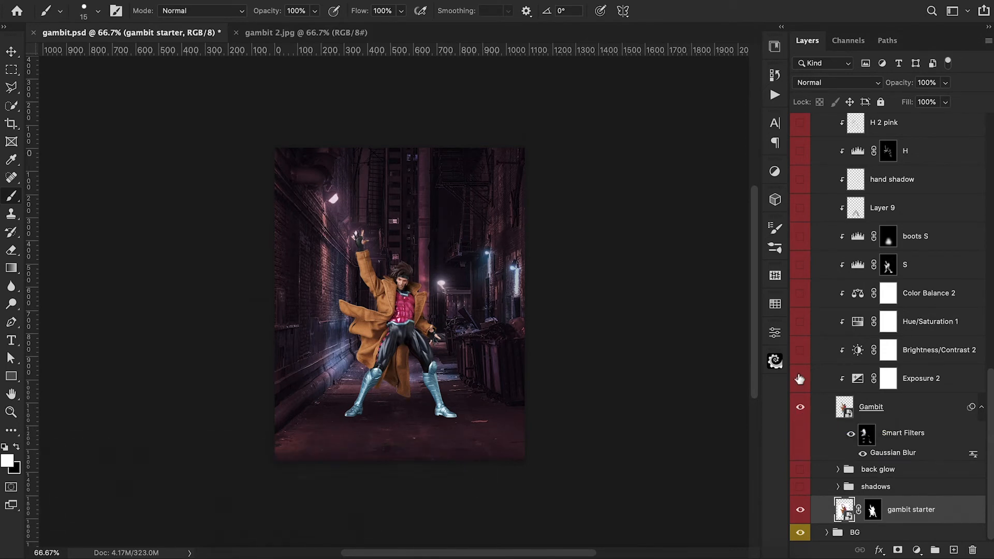
# Show the figure's clipped Exposure 2, Brightness/Contrast 2, Hue/Saturation 1 and Color Balance 2 adjustment layers.
pyautogui.click(800, 378)
pyautogui.click(801, 349)
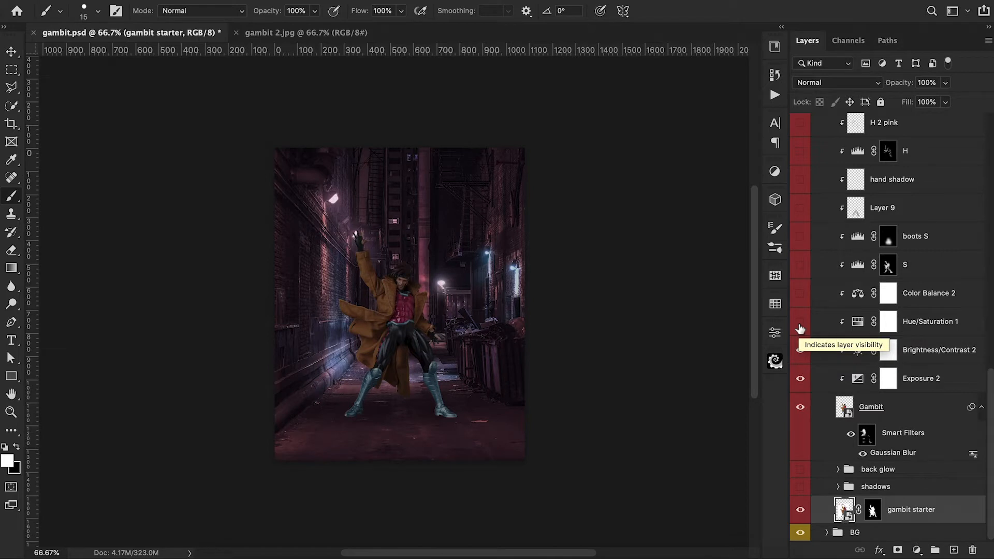
pyautogui.click(799, 325)
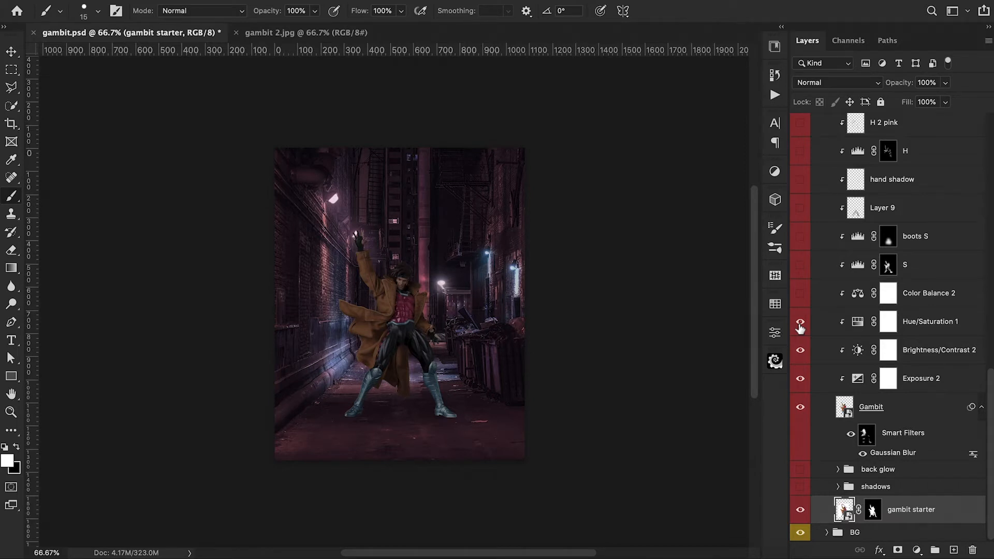
pyautogui.scroll(1, 799, 324)
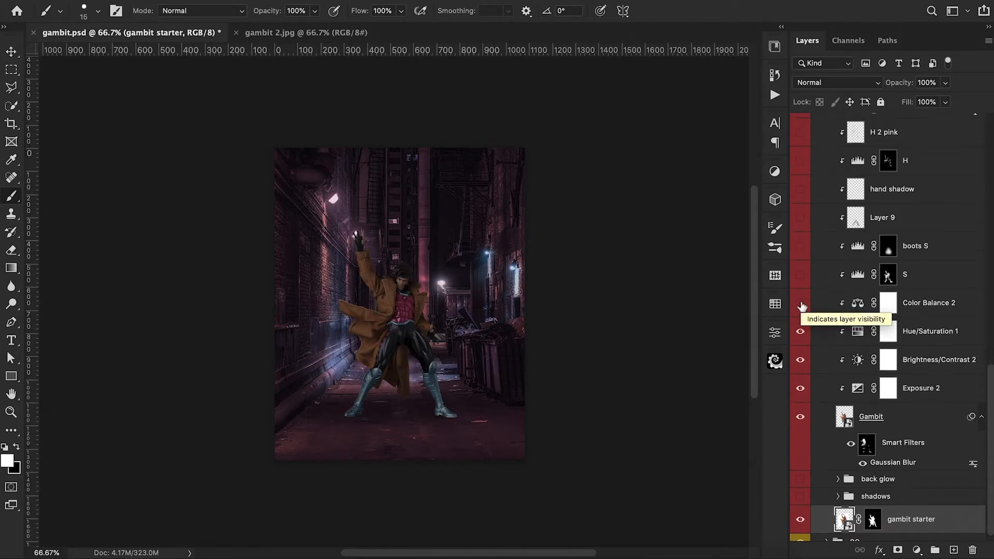
pyautogui.click(800, 304)
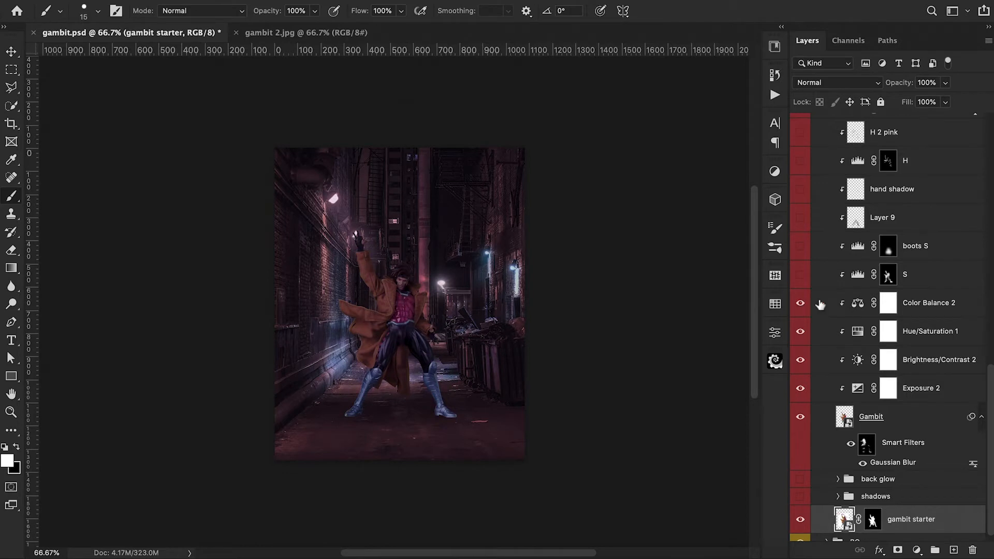
# Examine the Color Balance 2 settings for the midtones, shadows and highlights.
pyautogui.click(858, 305)
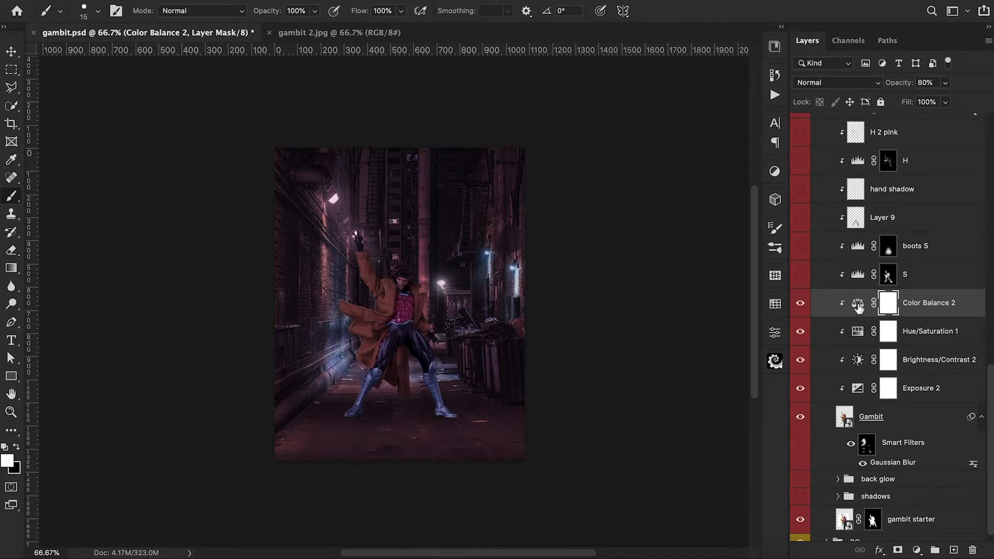
pyautogui.doubleClick(857, 306)
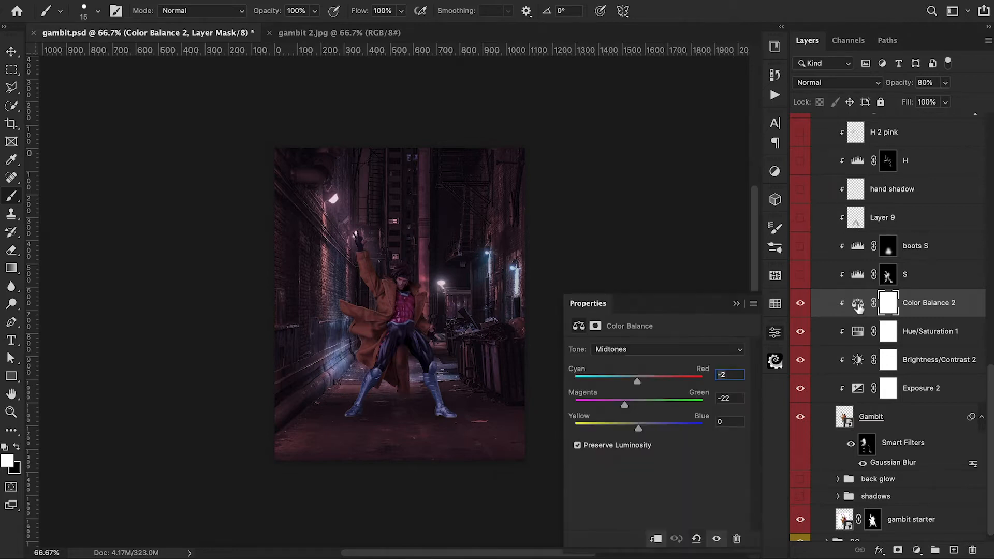
pyautogui.click(648, 352)
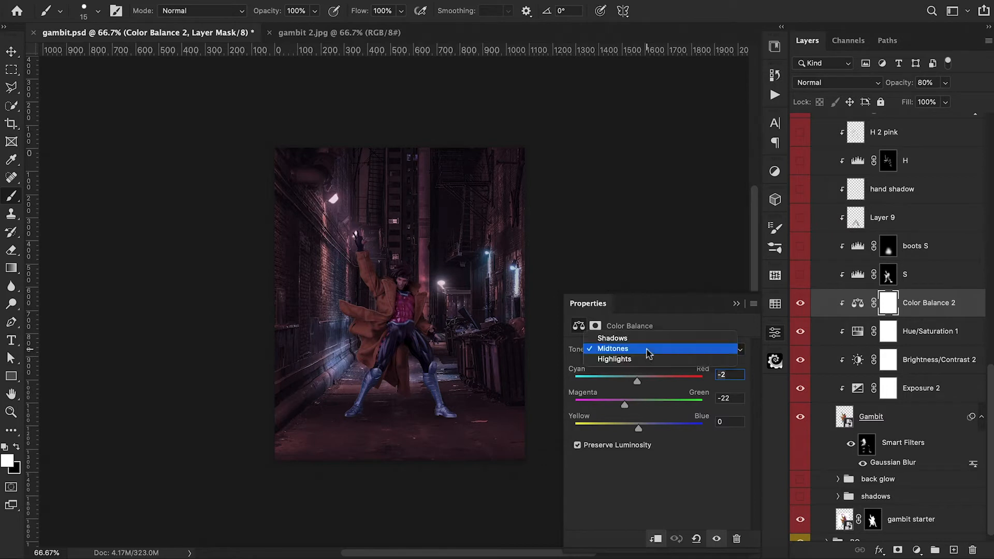
pyautogui.click(648, 350)
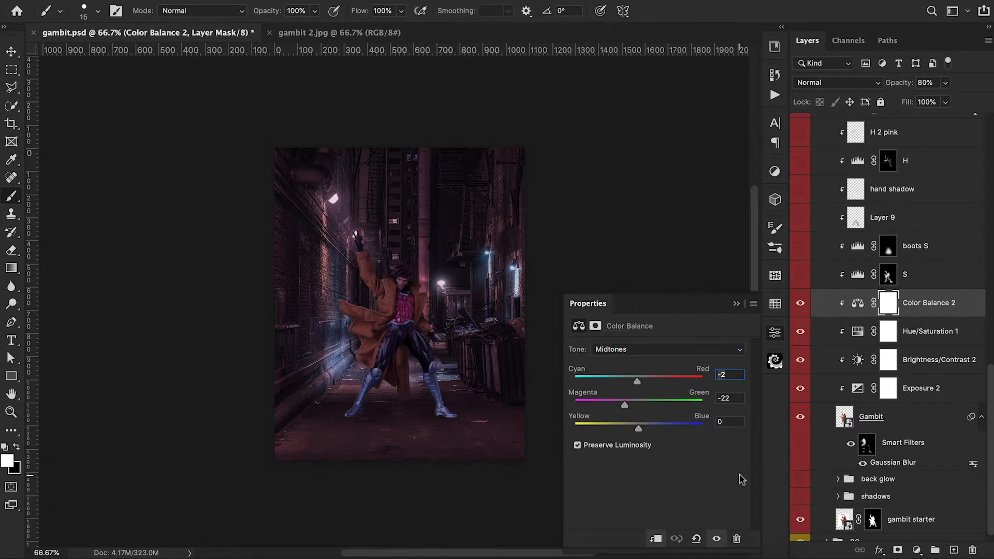
pyautogui.click(647, 350)
pyautogui.click(645, 338)
pyautogui.click(634, 353)
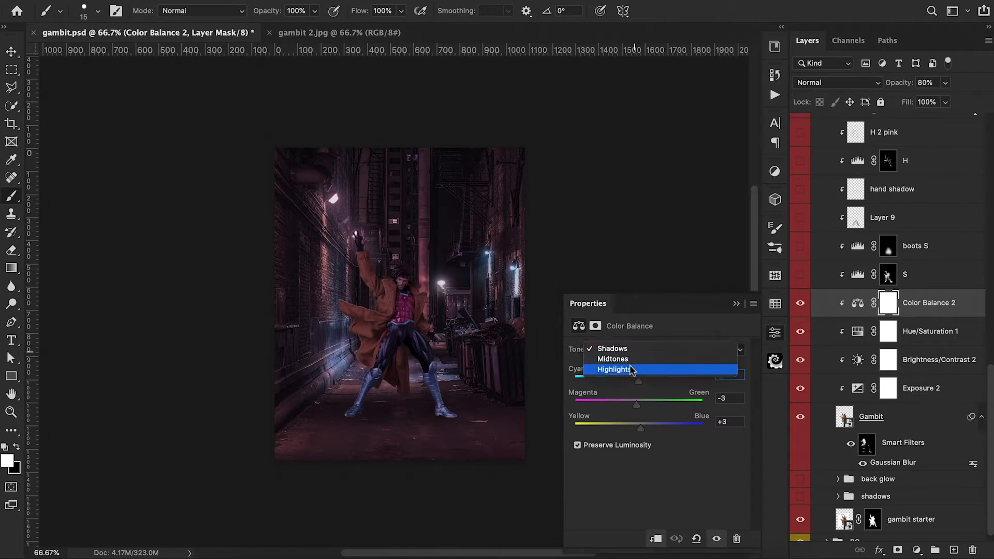
pyautogui.click(632, 369)
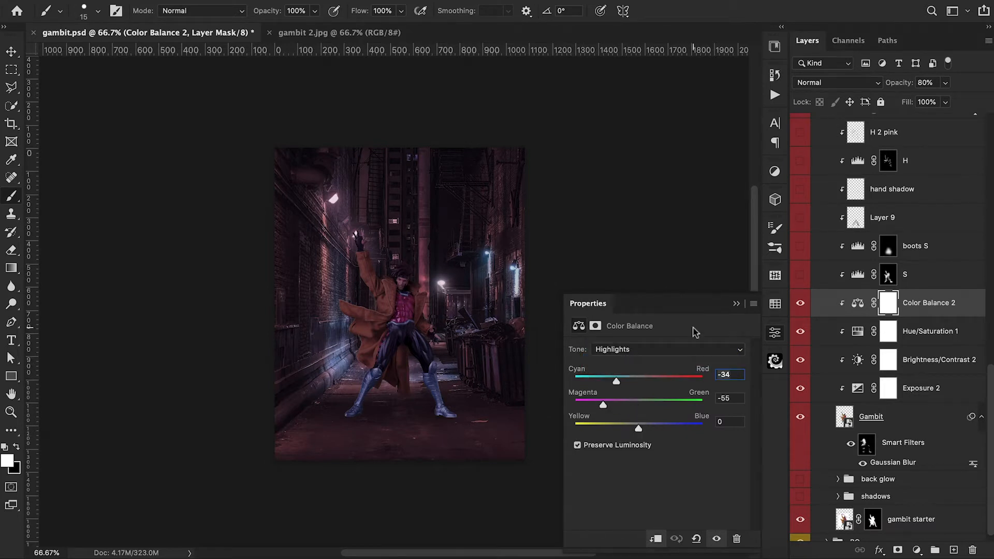
pyautogui.click(737, 303)
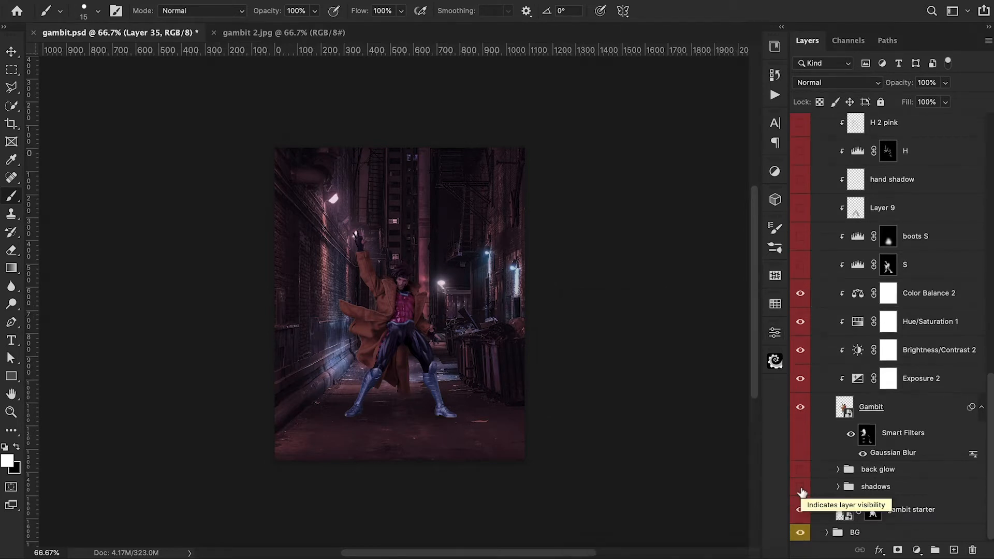
# Show the shadows group and the figure's S, boots S, Layer 9 and hand shadow layers.
pyautogui.click(800, 487)
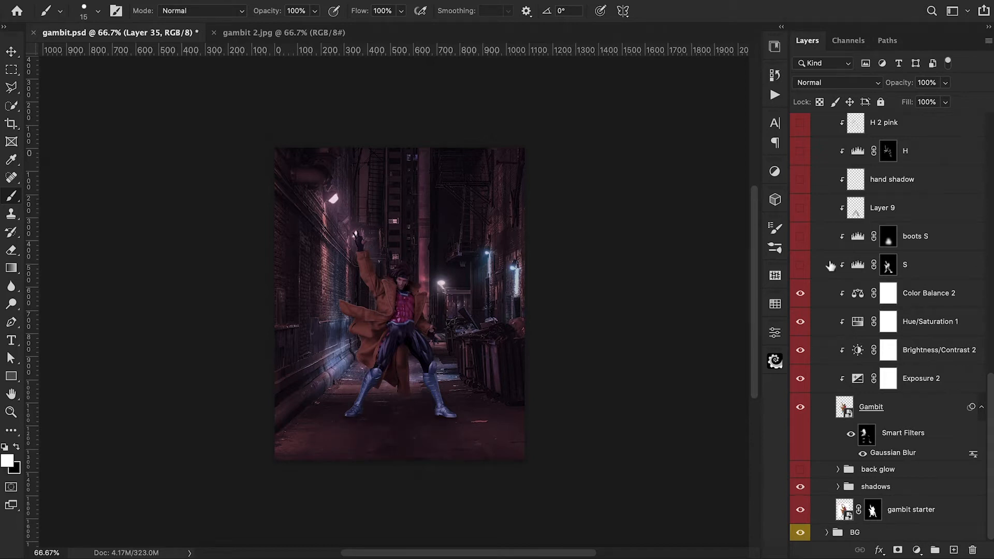
pyautogui.click(800, 265)
pyautogui.click(800, 237)
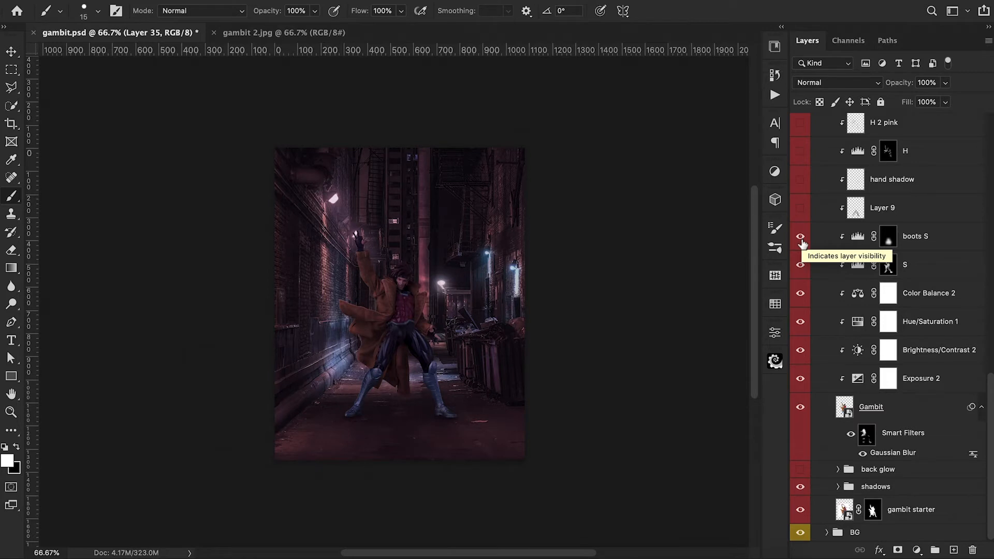
pyautogui.scroll(1, 801, 241)
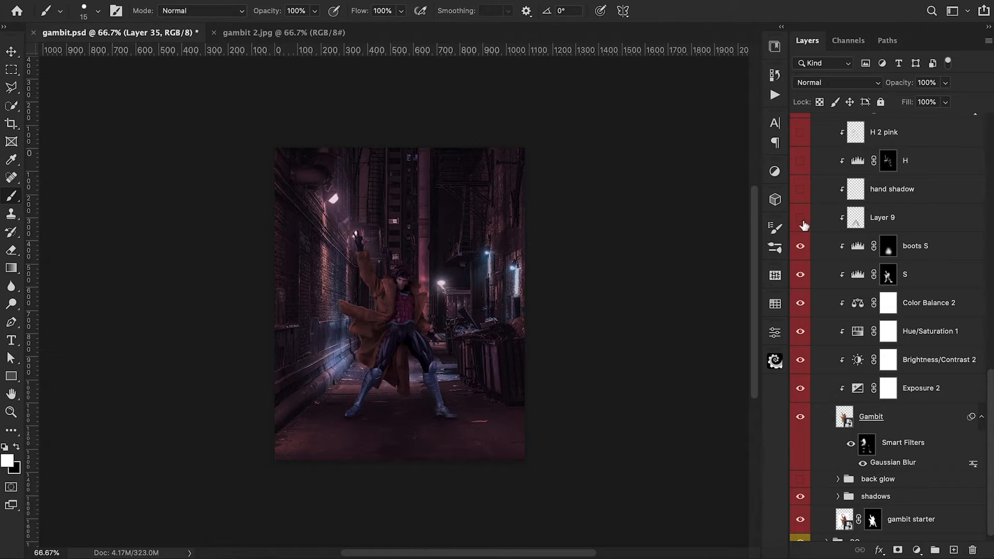
pyautogui.moveTo(803, 224); pyautogui.dragTo(801, 203)
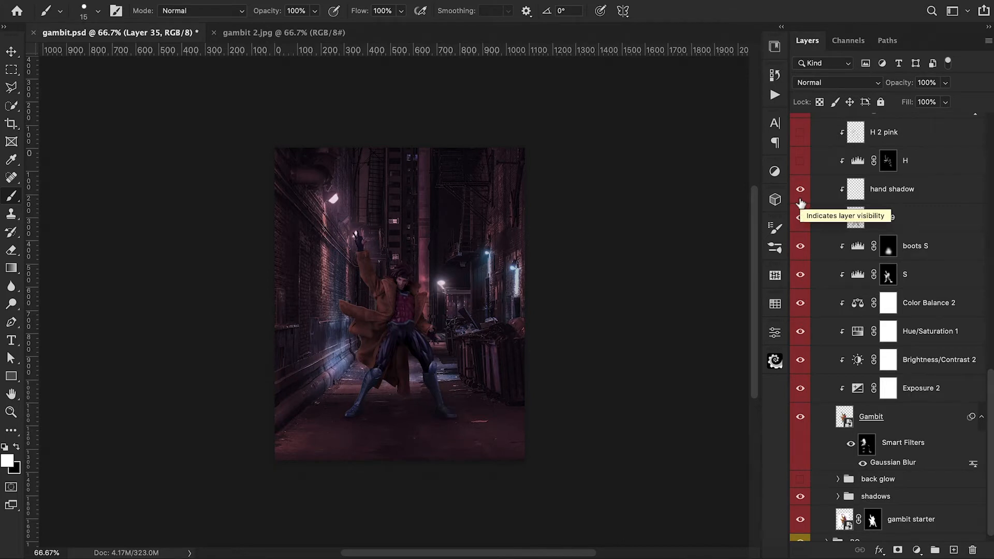
# Show the figure's highlight layers: H, the pink layers H 2 through H8, and H 1 blue.
pyautogui.scroll(3, 800, 202)
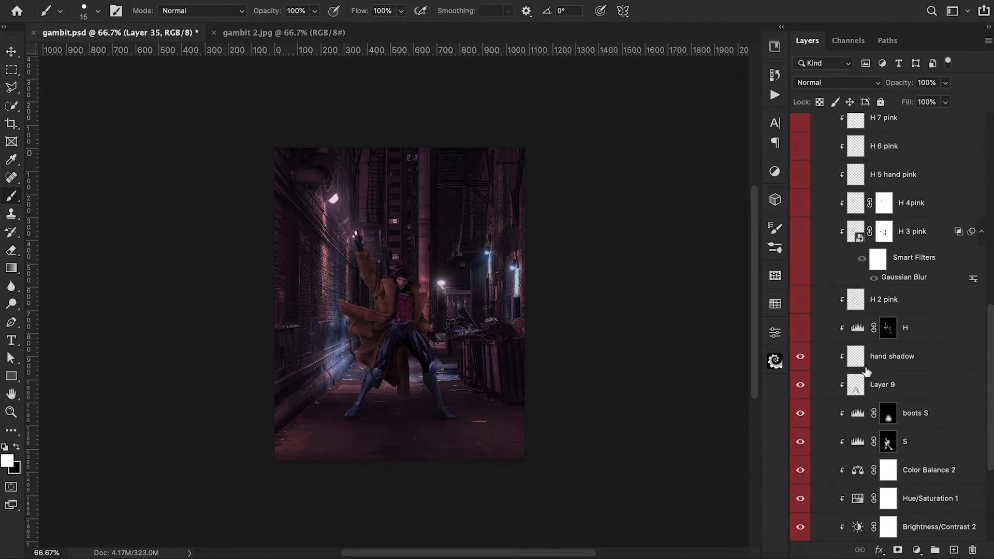
pyautogui.click(800, 330)
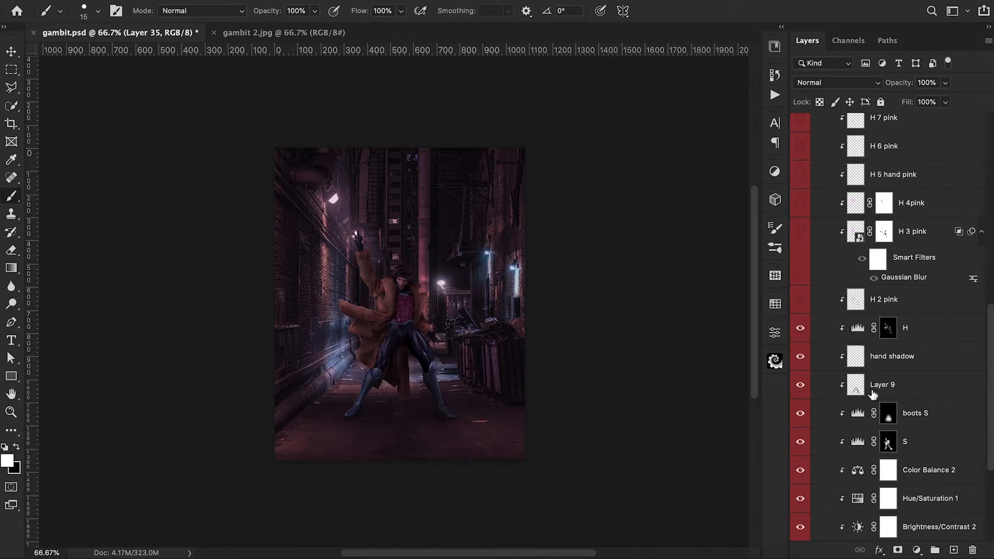
pyautogui.scroll(2, 804, 372)
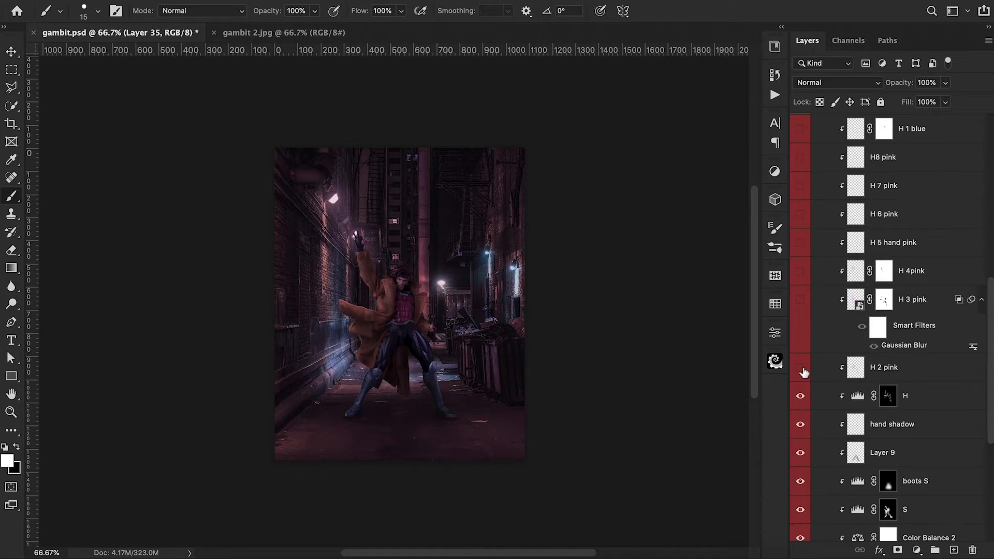
pyautogui.click(801, 368)
pyautogui.click(798, 302)
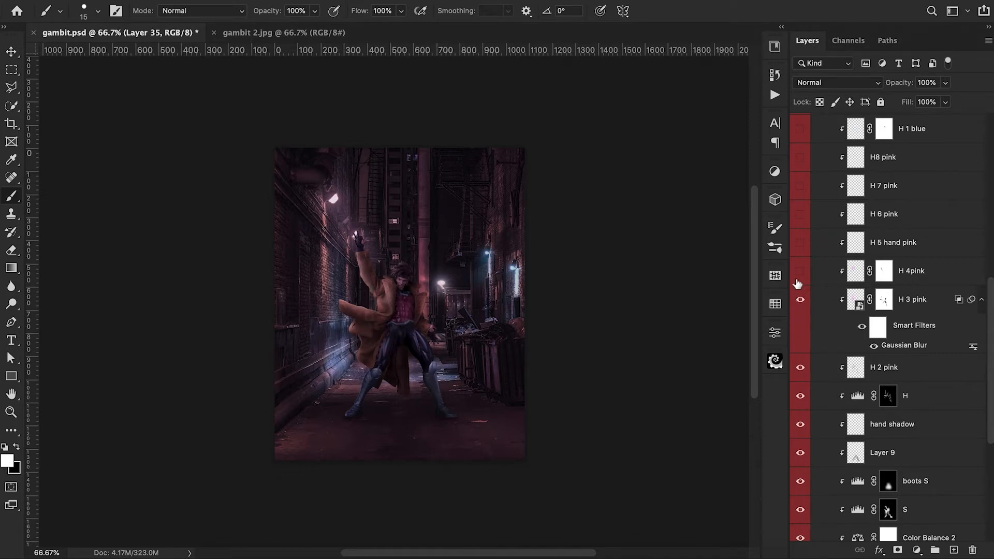
pyautogui.click(800, 271)
pyautogui.click(801, 244)
pyautogui.click(801, 214)
pyautogui.click(800, 186)
pyautogui.click(800, 158)
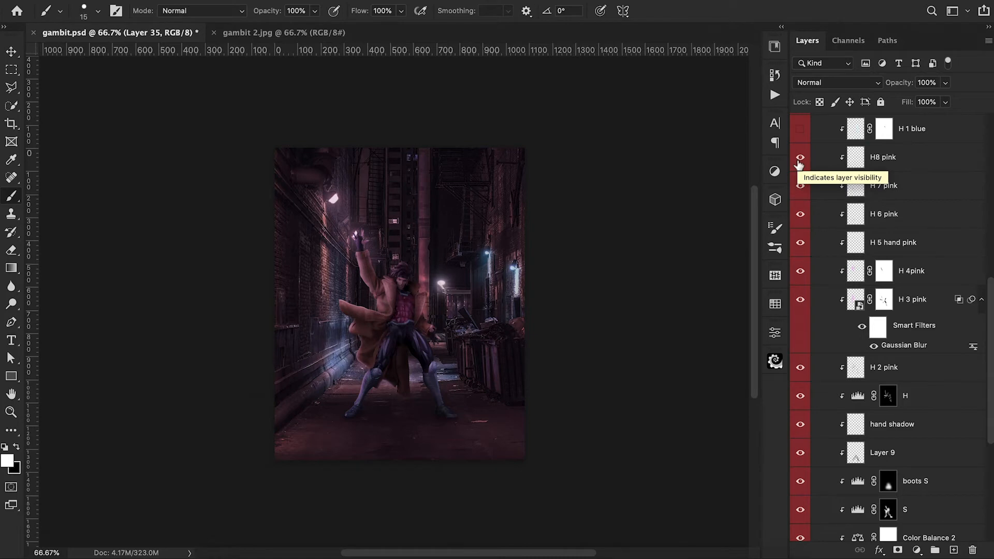
pyautogui.scroll(3, 799, 163)
pyautogui.click(800, 234)
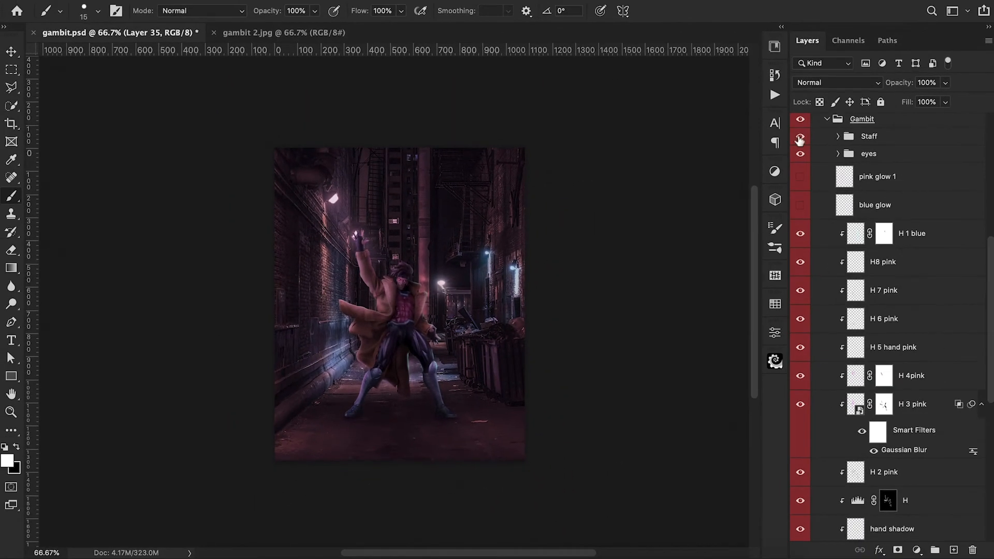
# Show the Staff group with its clipped Brightness/Contrast 3, Color Balance 3, Levels 2, highlight and hand shadow layers.
pyautogui.click(800, 137)
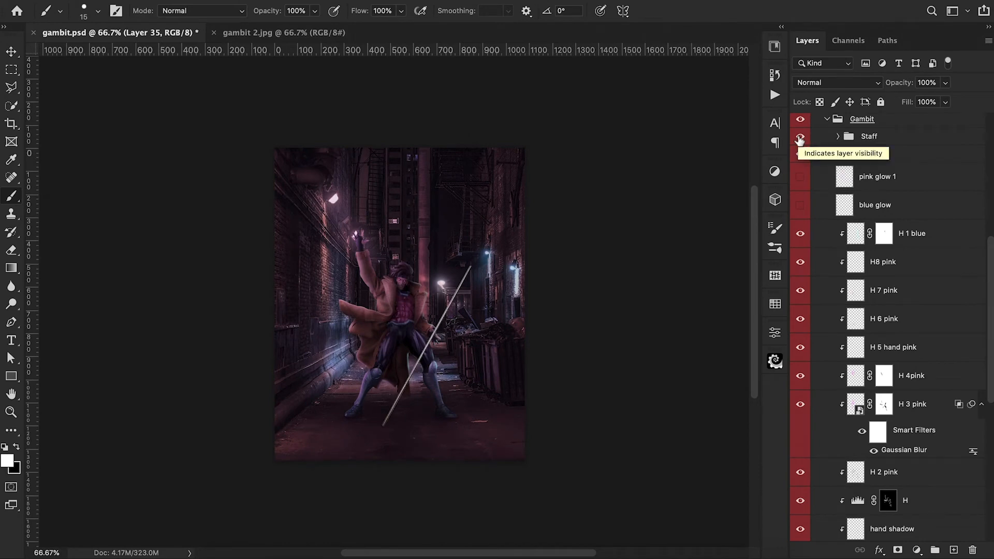
pyautogui.click(837, 136)
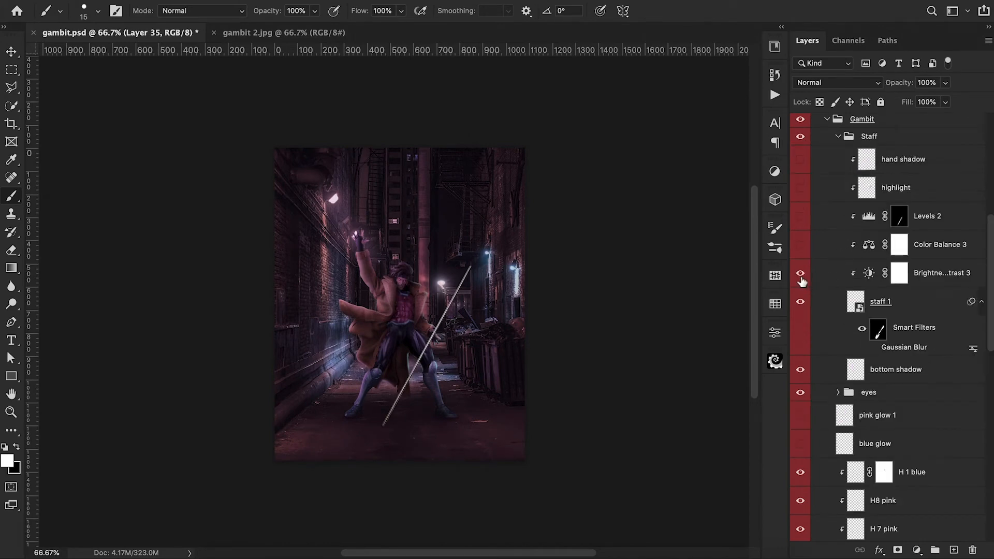
pyautogui.moveTo(801, 280); pyautogui.dragTo(797, 170)
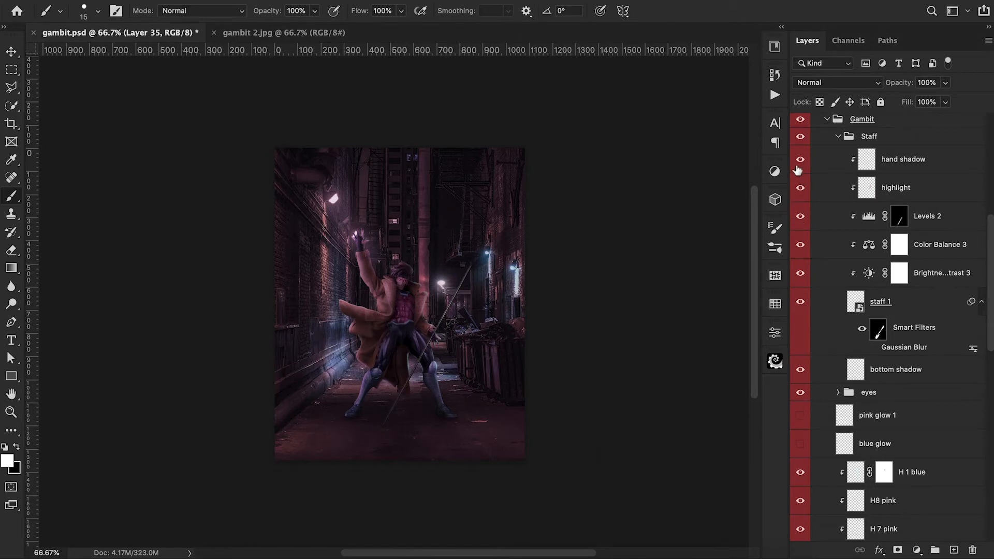
pyautogui.click(837, 138)
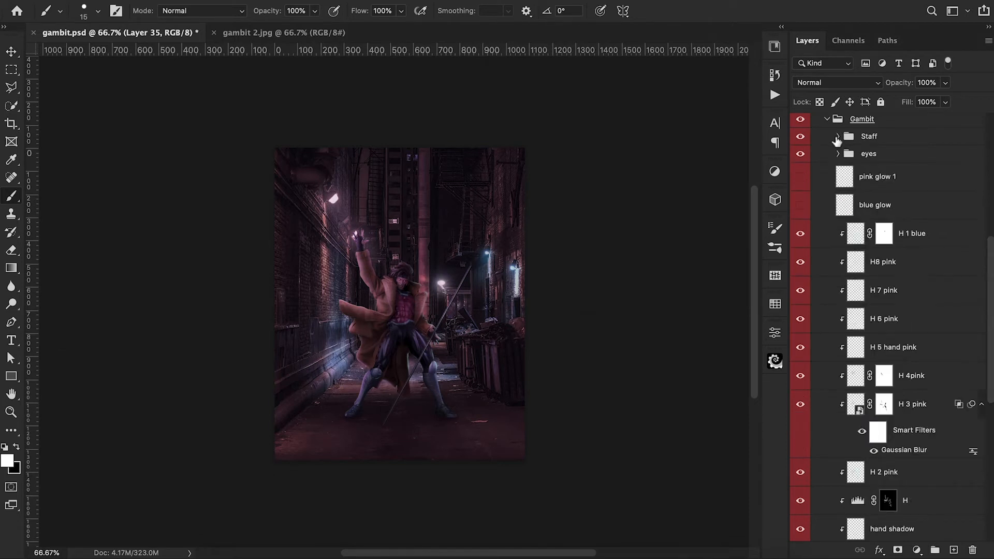
# Show the blue glow and pink glow 1 layers and the back glow group behind the figure.
pyautogui.click(800, 205)
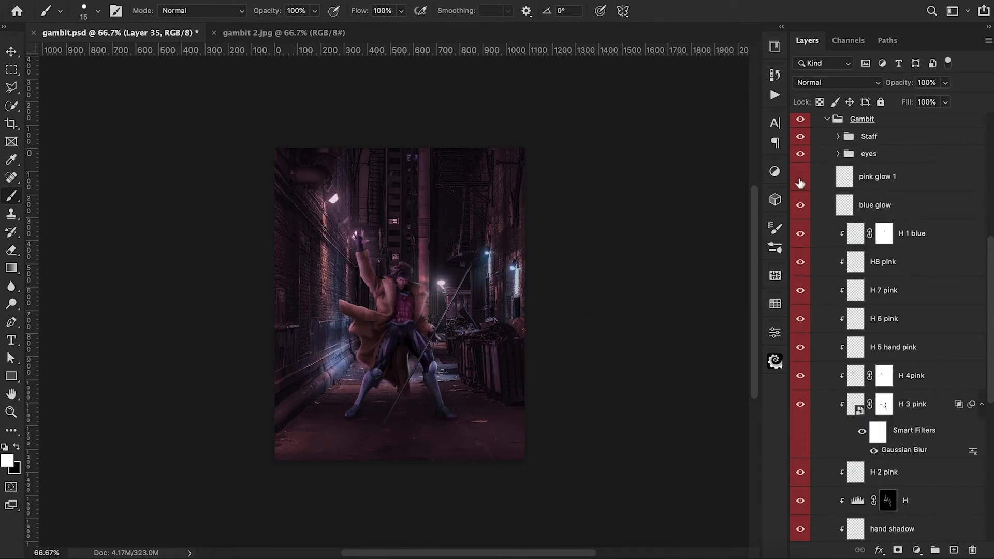
pyautogui.click(800, 177)
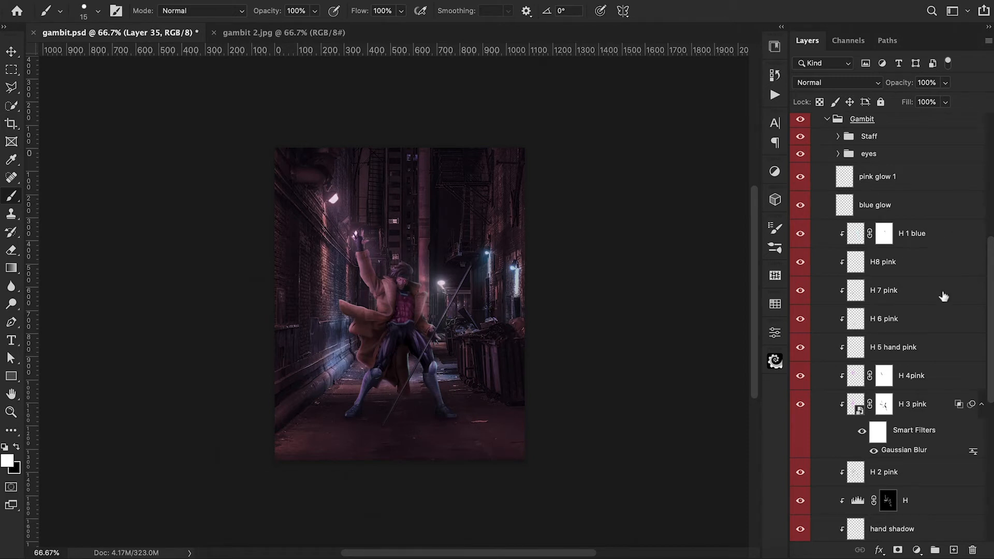
pyautogui.scroll(-10, 943, 295)
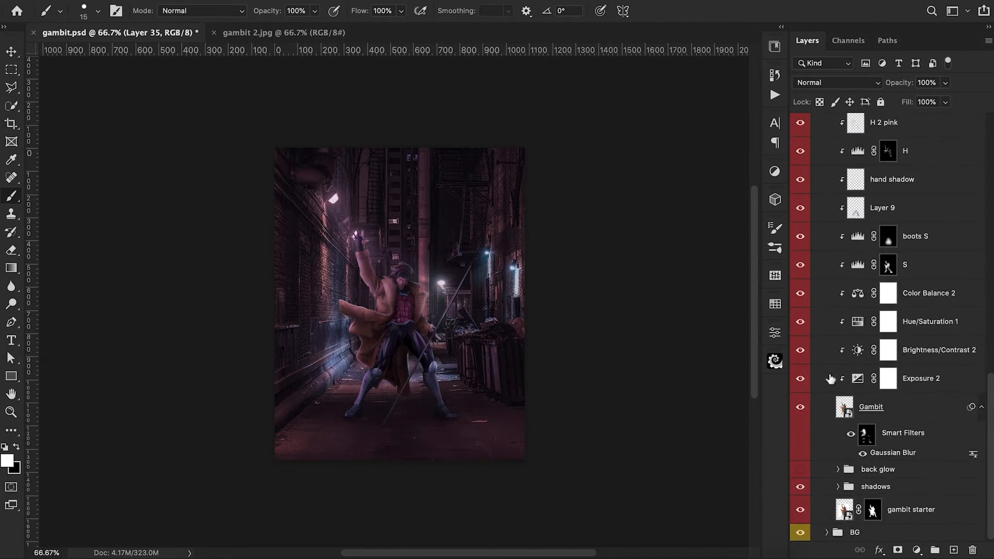
pyautogui.click(800, 469)
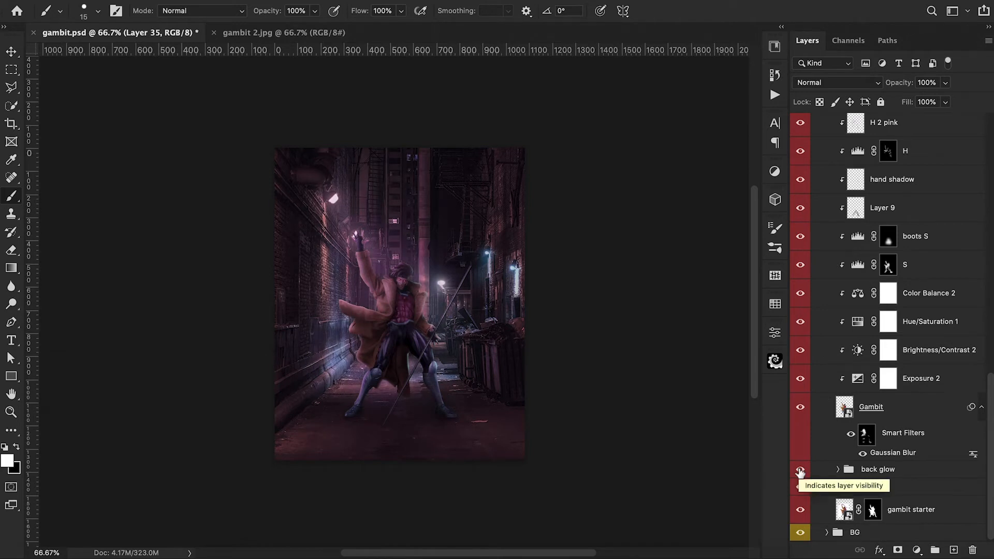
pyautogui.scroll(10, 880, 432)
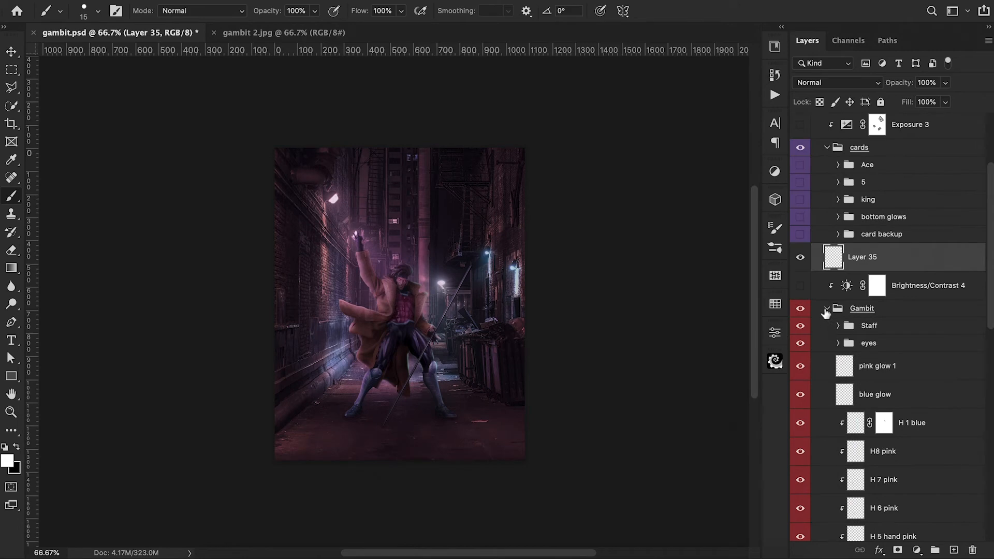
# Collapse the Gambit group, then show the clipped Brightness/Contrast 4 layer and the Ace, 5 and king card groups.
pyautogui.click(826, 309)
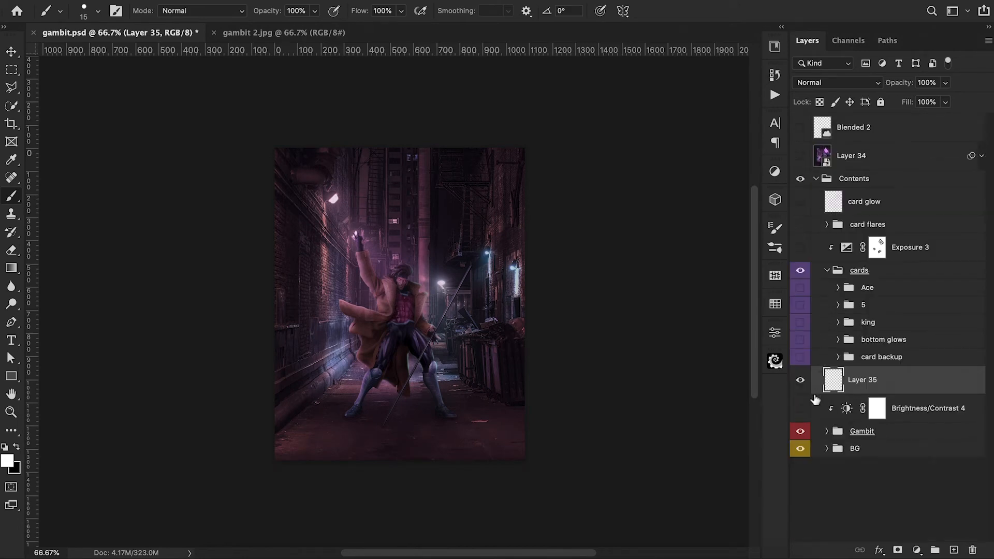
pyautogui.click(800, 412)
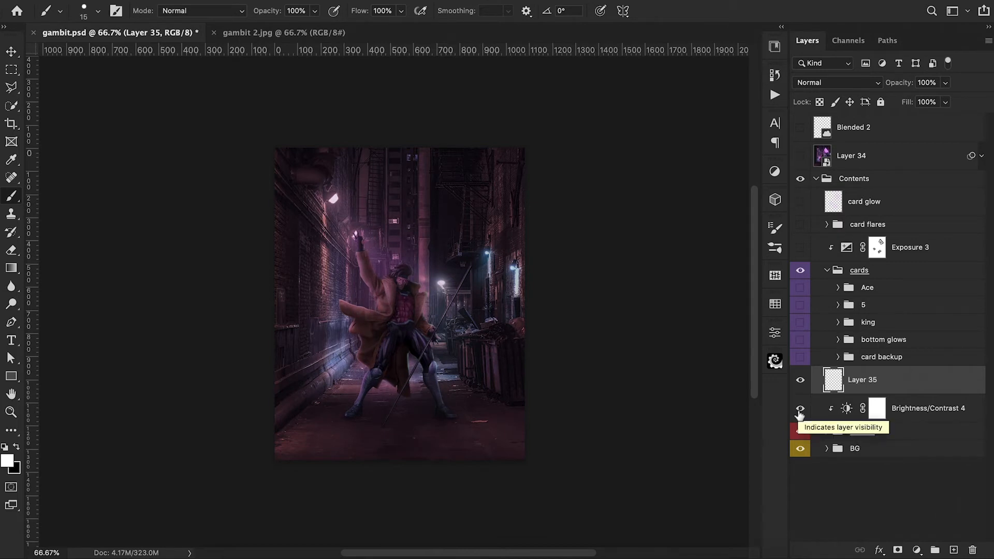
pyautogui.moveTo(800, 287); pyautogui.dragTo(801, 324)
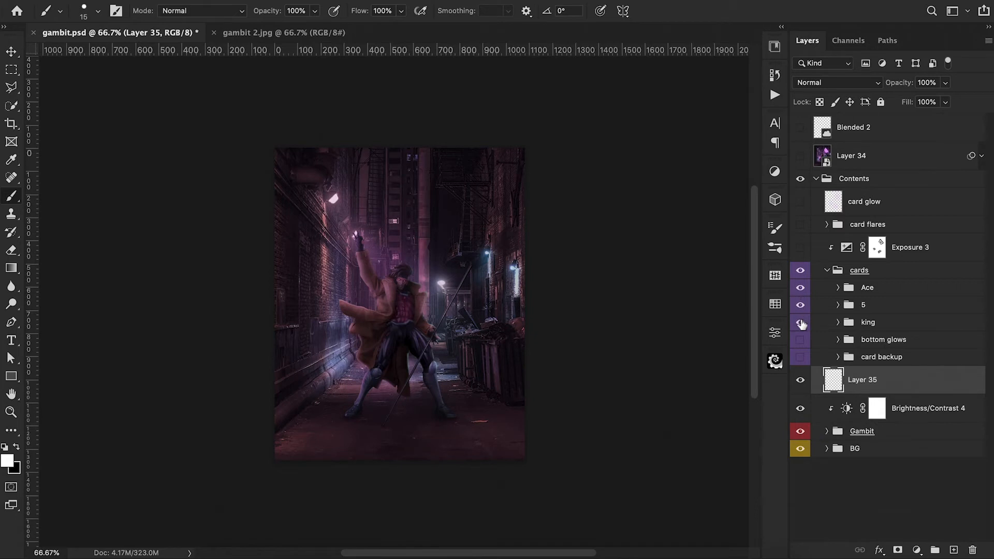
# Inspect the original flat card inside the Ace smart object and close its document again.
pyautogui.click(838, 287)
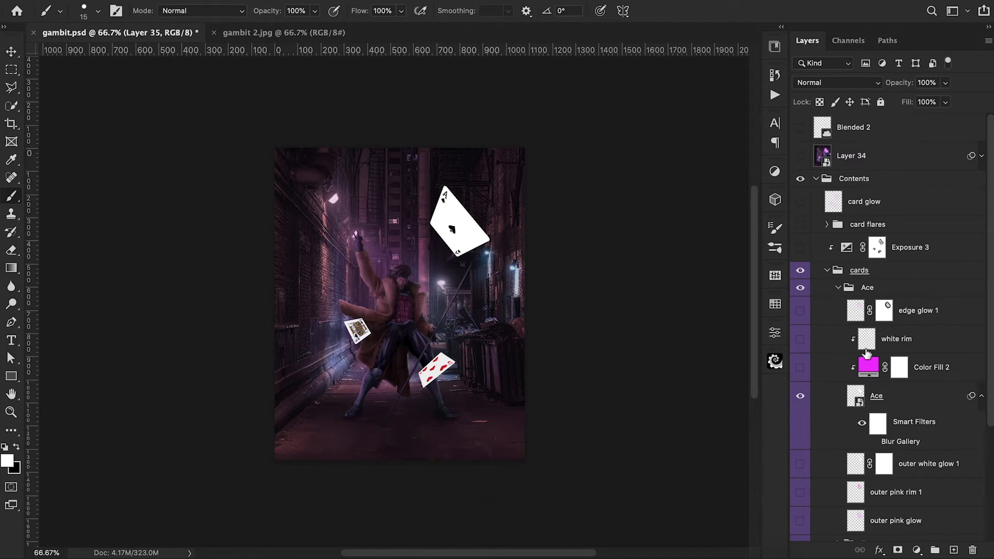
pyautogui.scroll(-1, 867, 354)
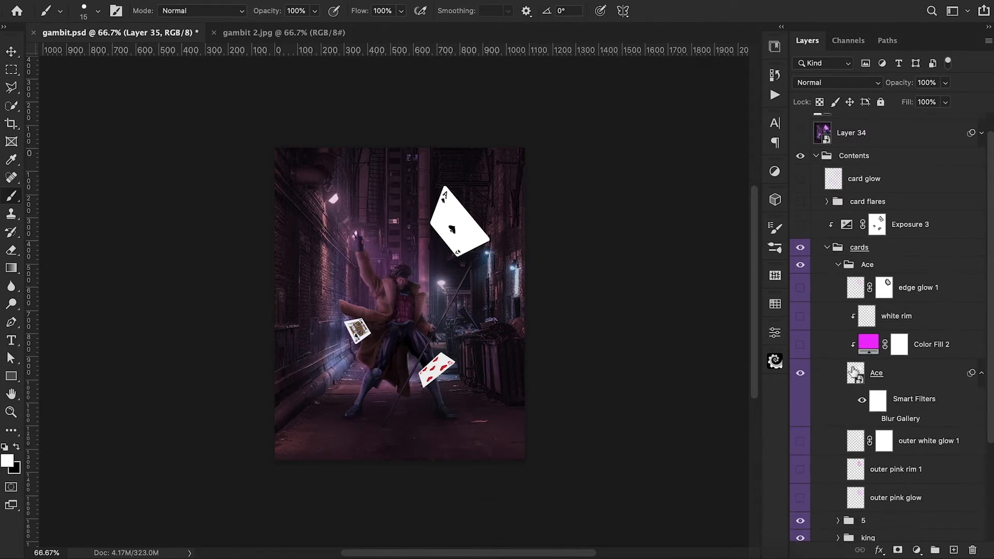
pyautogui.doubleClick(854, 371)
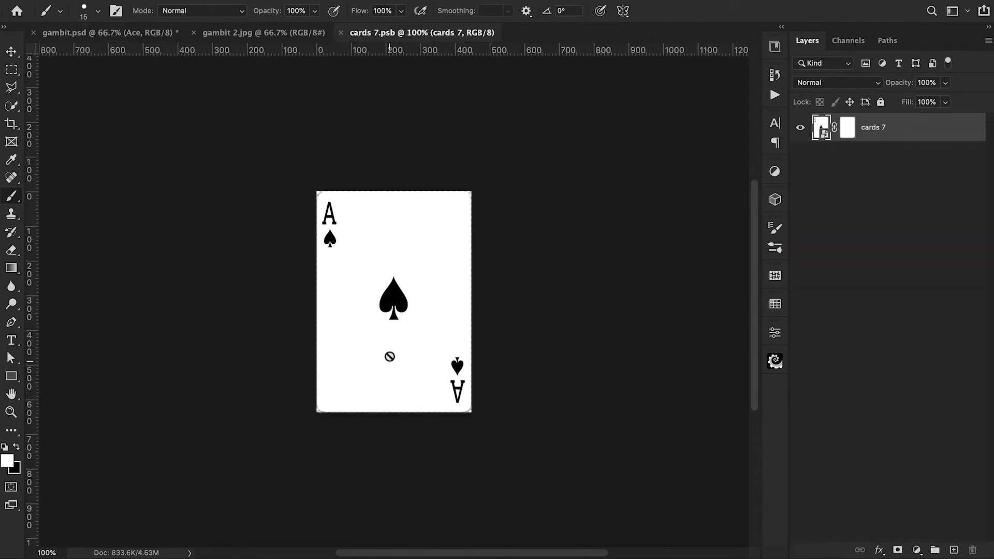
pyautogui.click(340, 32)
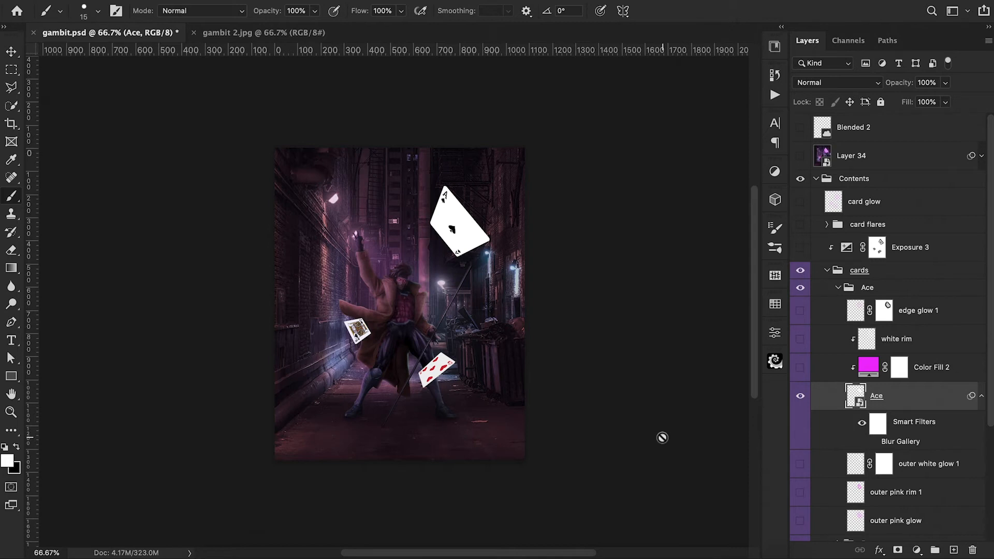
# Show the Ace card's Color Fill 2, white rim and edge glow 1 layers.
pyautogui.scroll(-3, 802, 284)
pyautogui.click(800, 282)
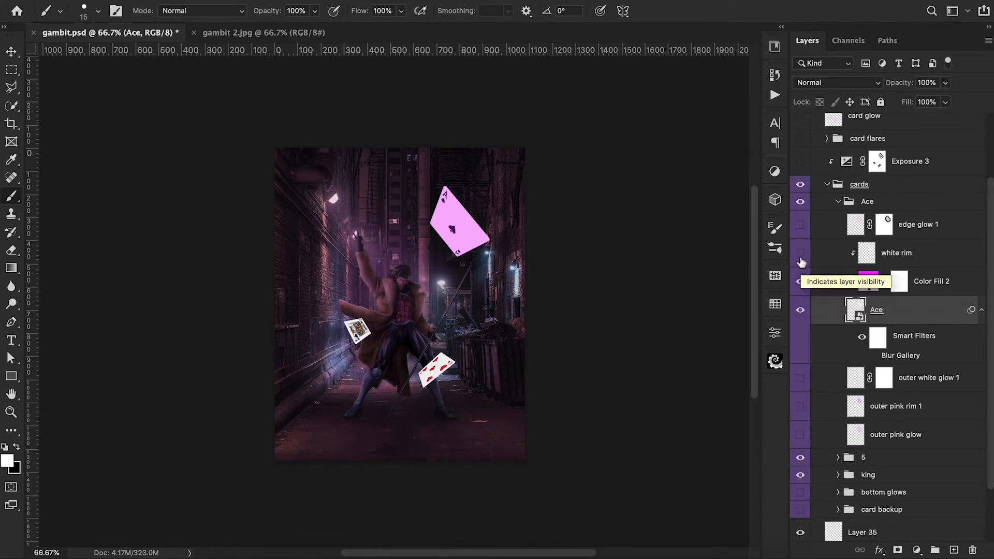
pyautogui.click(801, 255)
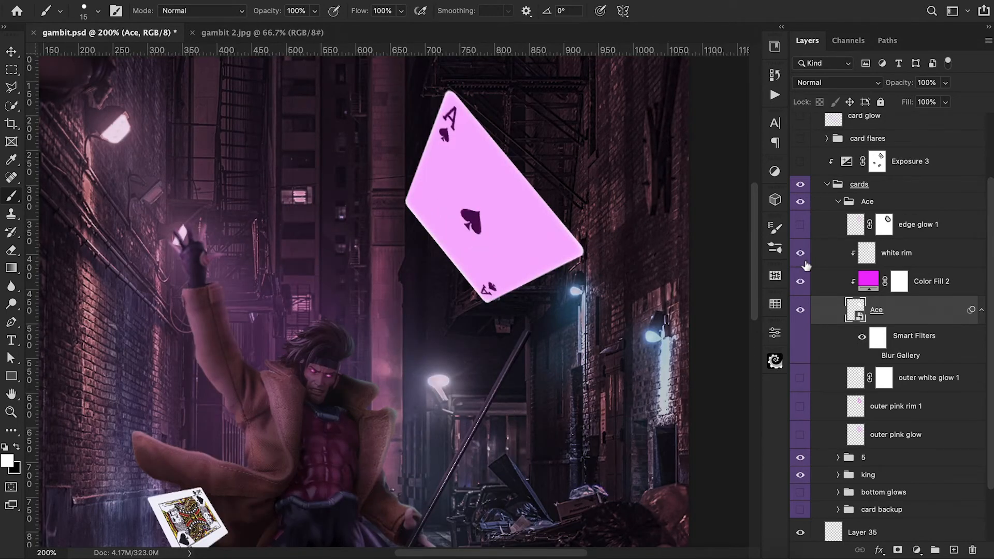
pyautogui.click(801, 226)
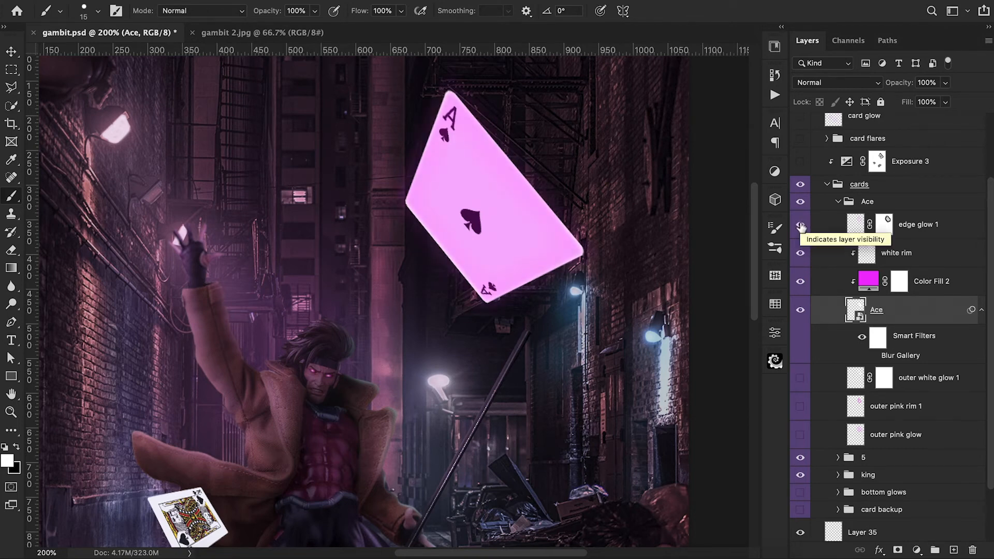
# Show the Ace card's outer white glow 1, outer pink rim 1 and outer pink glow layers, and collapse its group.
pyautogui.scroll(-3, 802, 269)
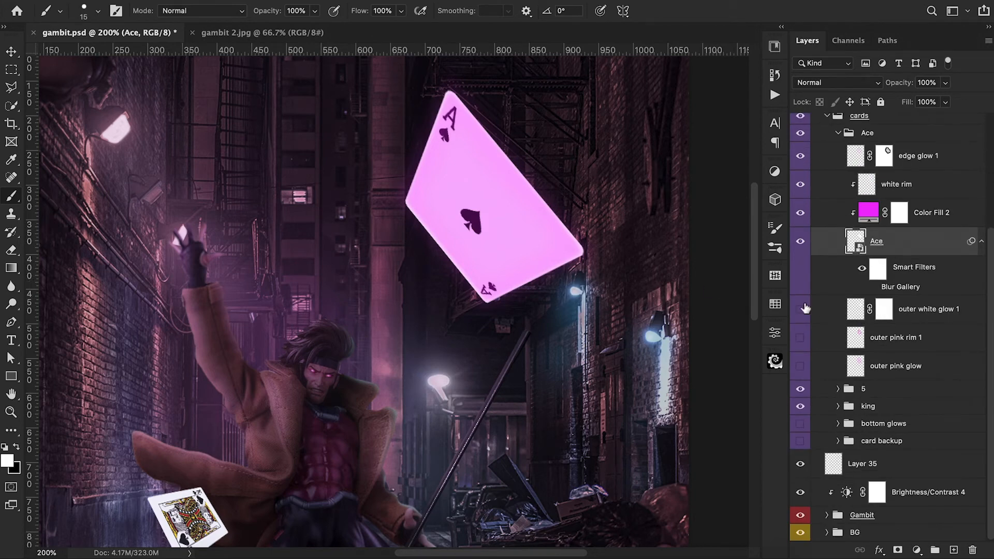
pyautogui.click(801, 309)
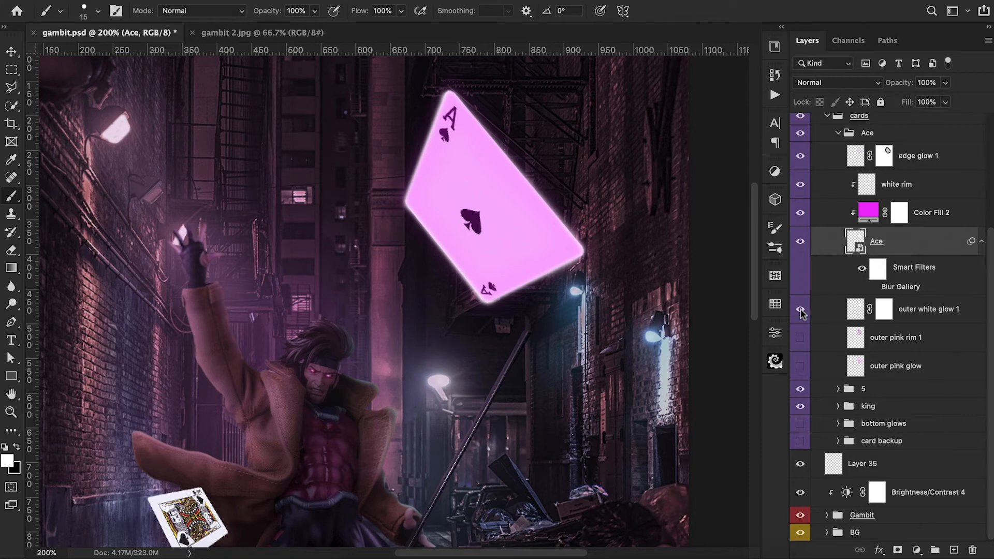
pyautogui.click(800, 338)
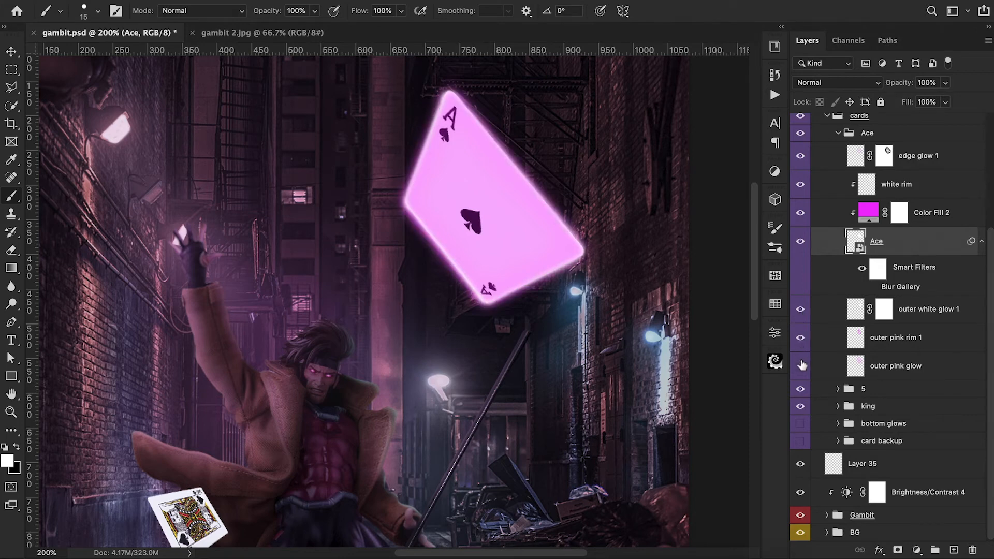
pyautogui.click(800, 367)
pyautogui.click(800, 367)
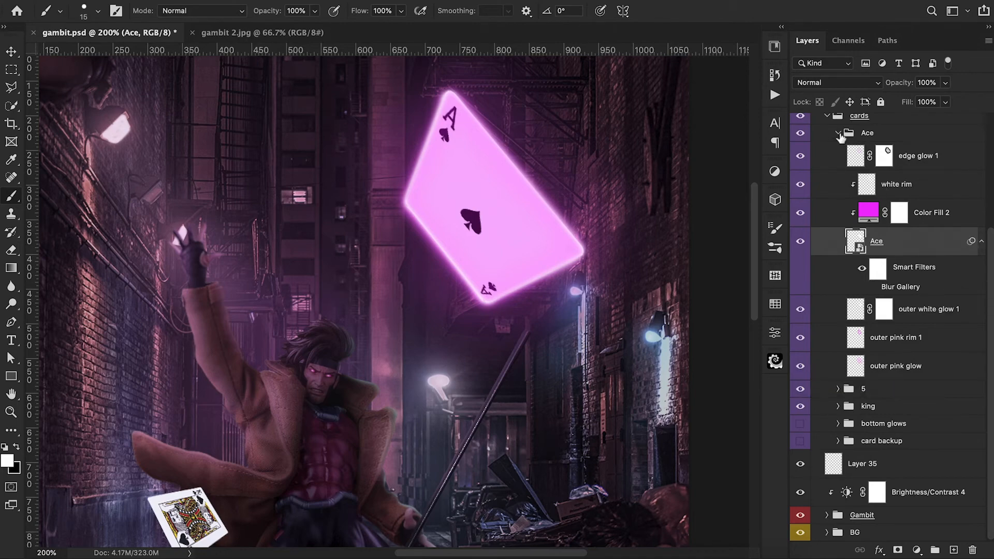
pyautogui.hotkey('ctrl', '-')
pyautogui.hotkey('ctrl', '-')
pyautogui.click(838, 133)
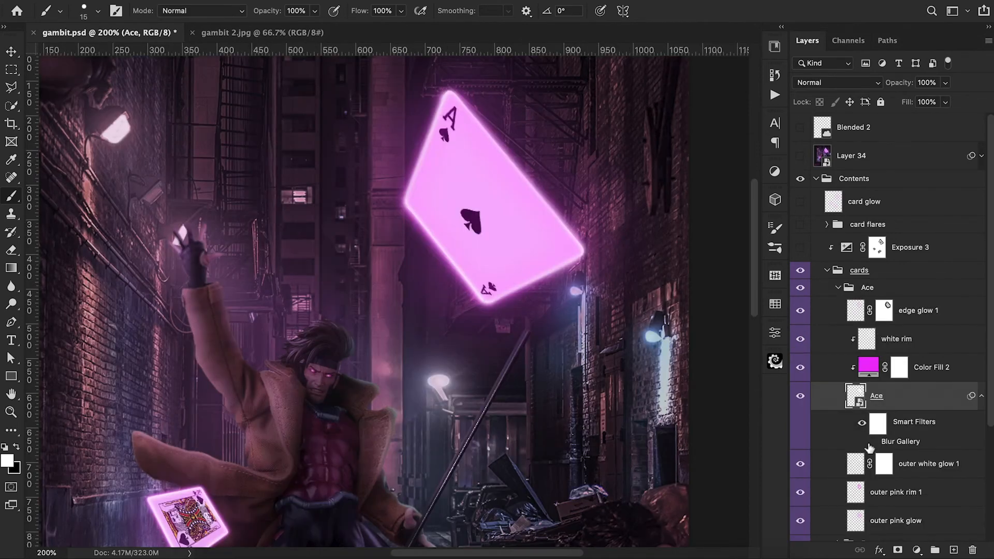
# Turn on the Ace card's Blur Gallery smart filter, and show the Exposure 3 layer and the card flares group.
pyautogui.click(873, 443)
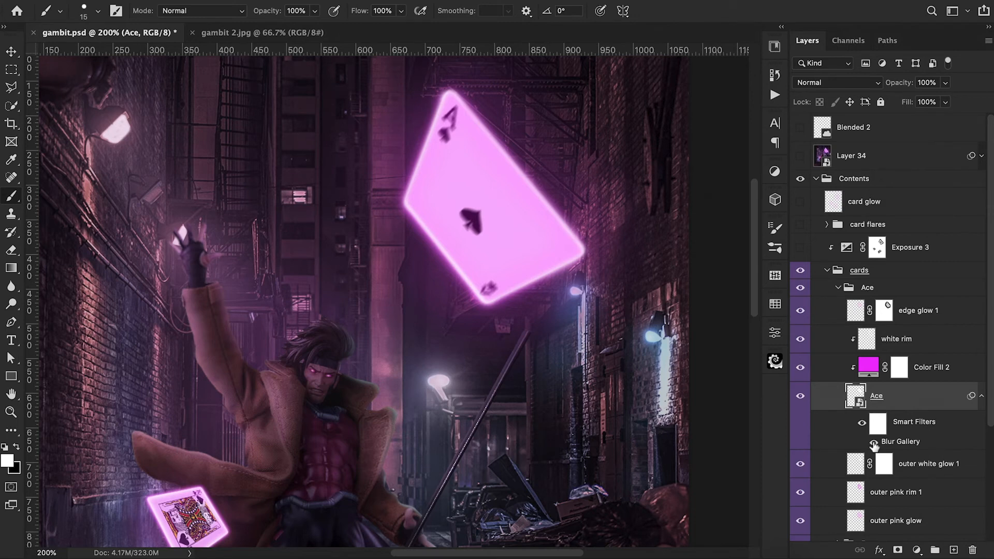
pyautogui.click(837, 288)
pyautogui.hotkey('ctrl', '-')
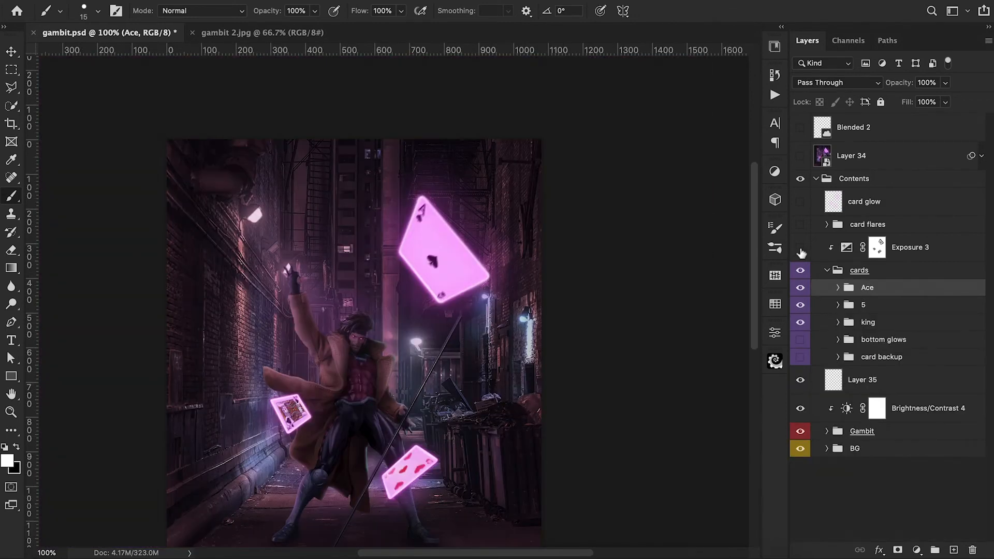
pyautogui.click(800, 248)
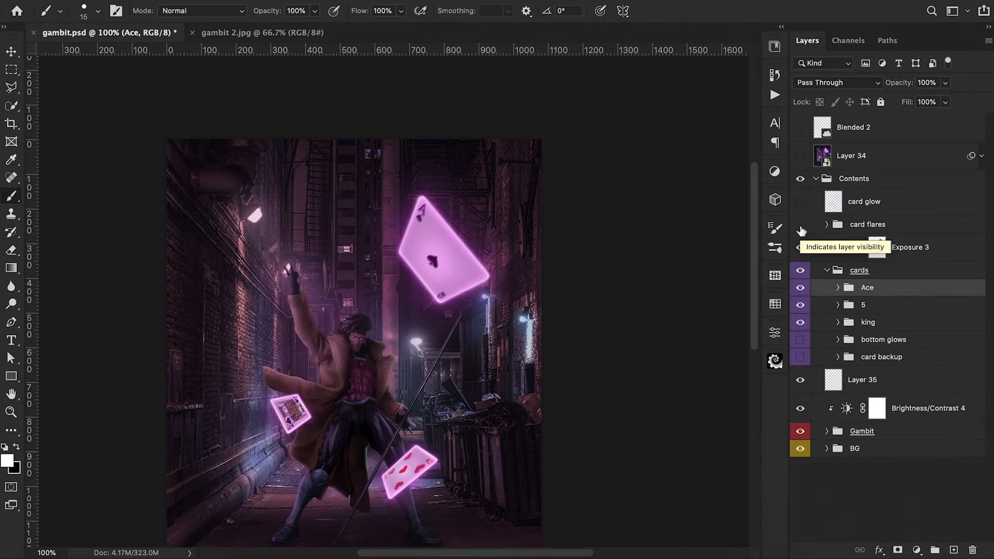
pyautogui.click(800, 226)
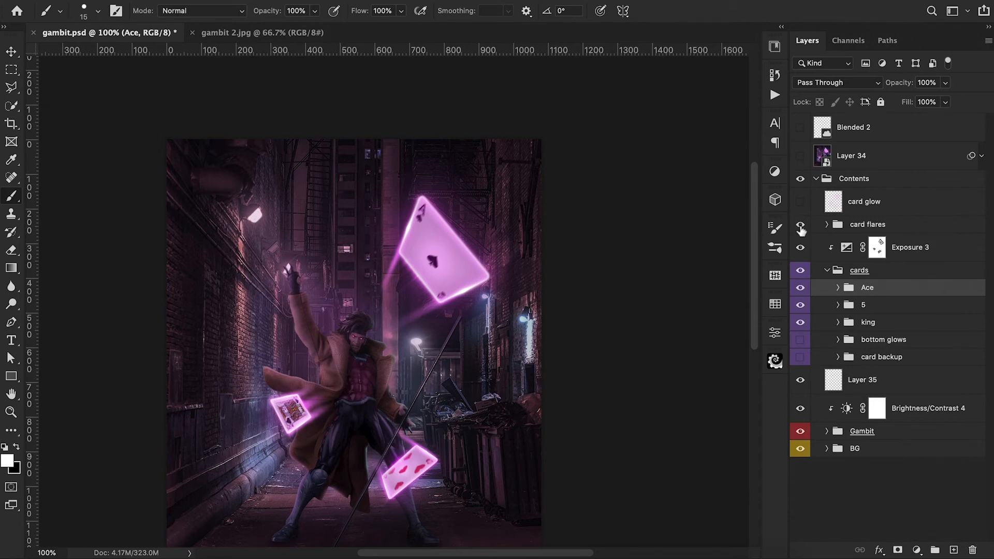
# Add a new layer above the card flares group and prepare a flattened Soft Round brush in pink sampled beside the Ace card.
pyautogui.click(907, 232)
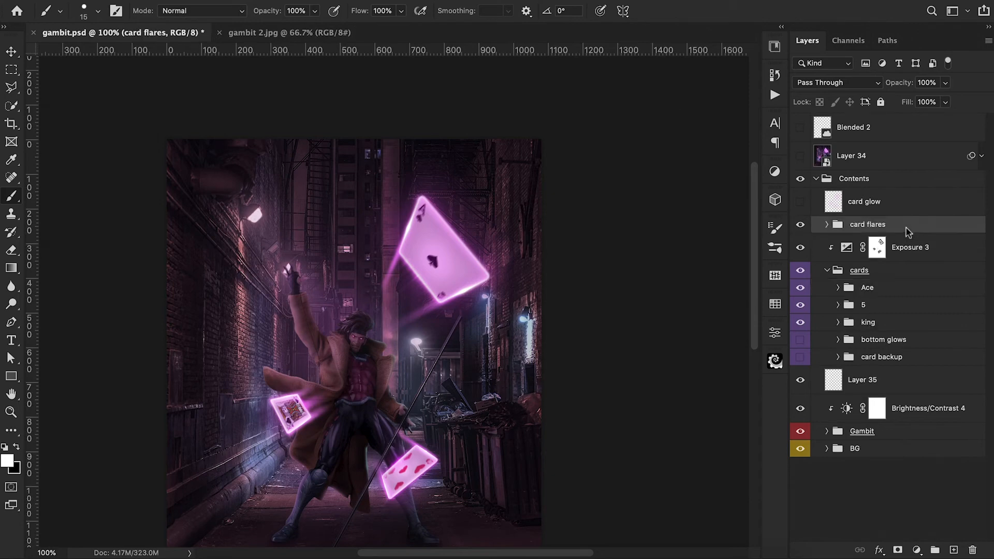
pyautogui.click(954, 550)
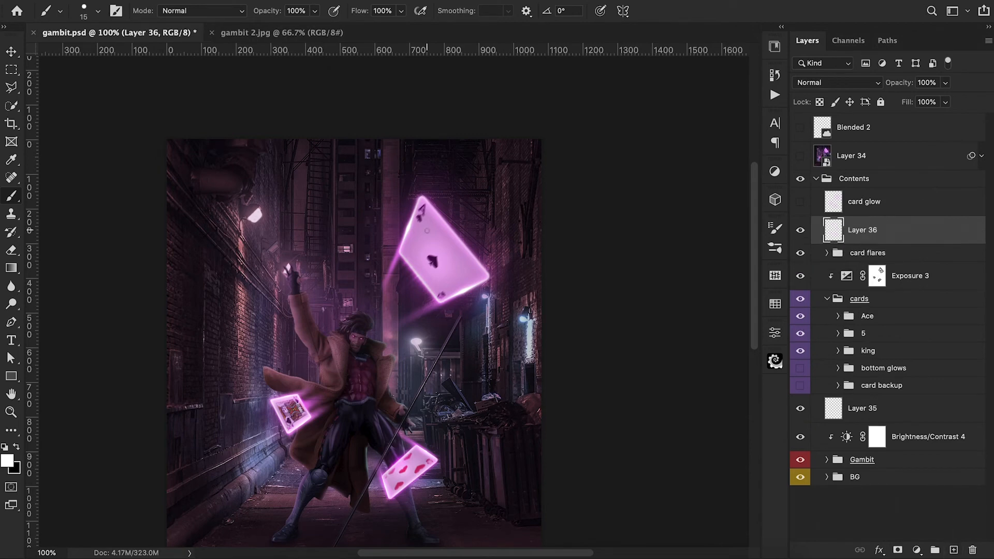
pyautogui.keyDown('alt'); pyautogui.click(395, 260); pyautogui.keyUp('alt')
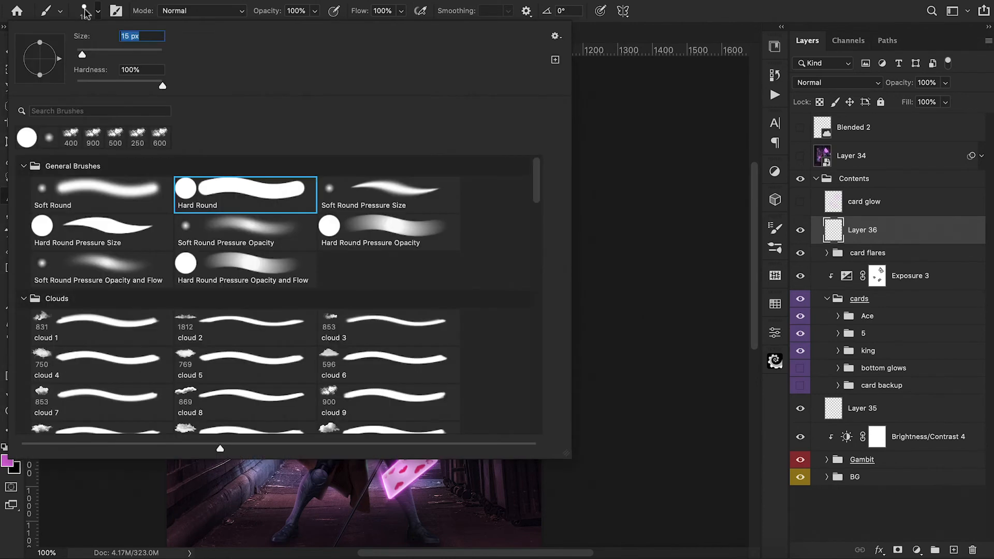
pyautogui.click(97, 10)
pyautogui.click(96, 194)
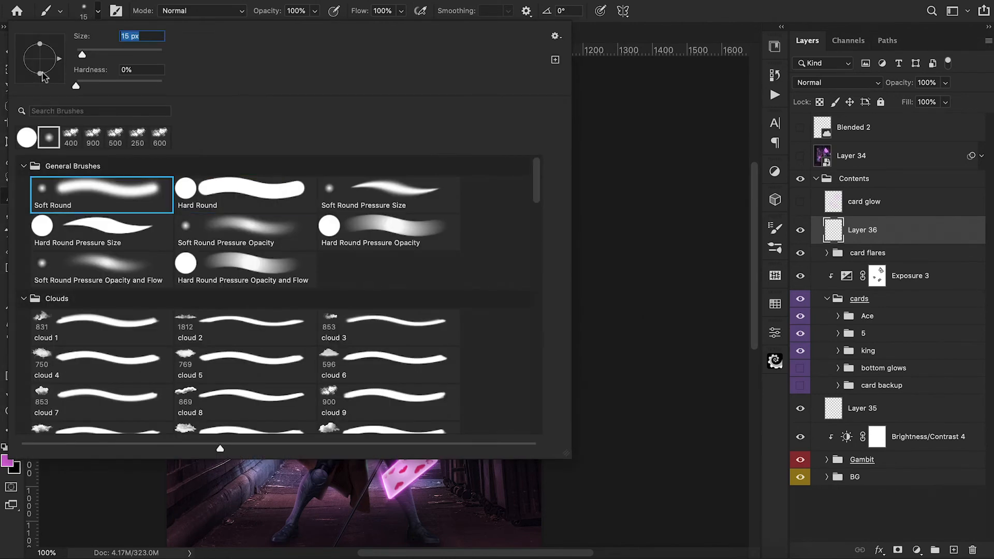
pyautogui.moveTo(41, 74); pyautogui.dragTo(44, 62)
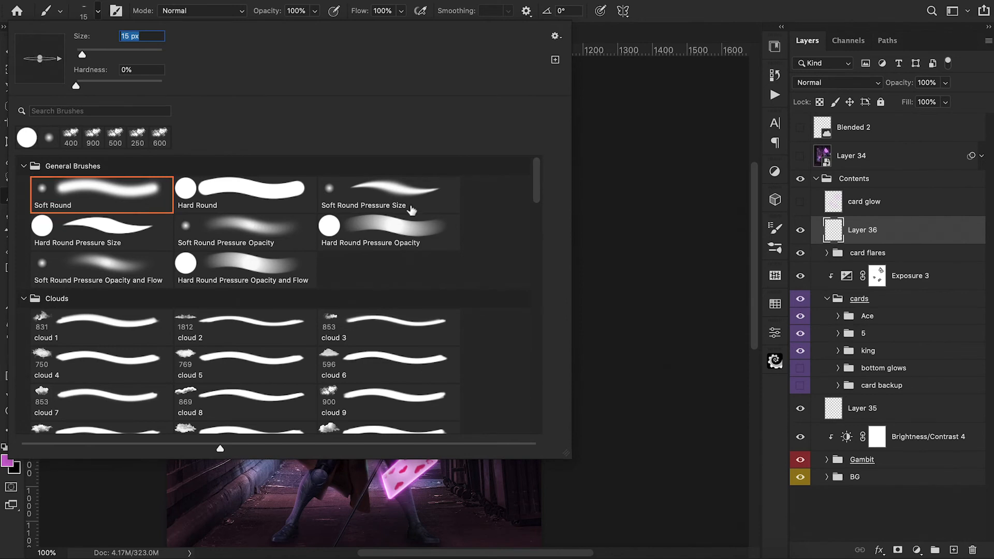
pyautogui.click(663, 270)
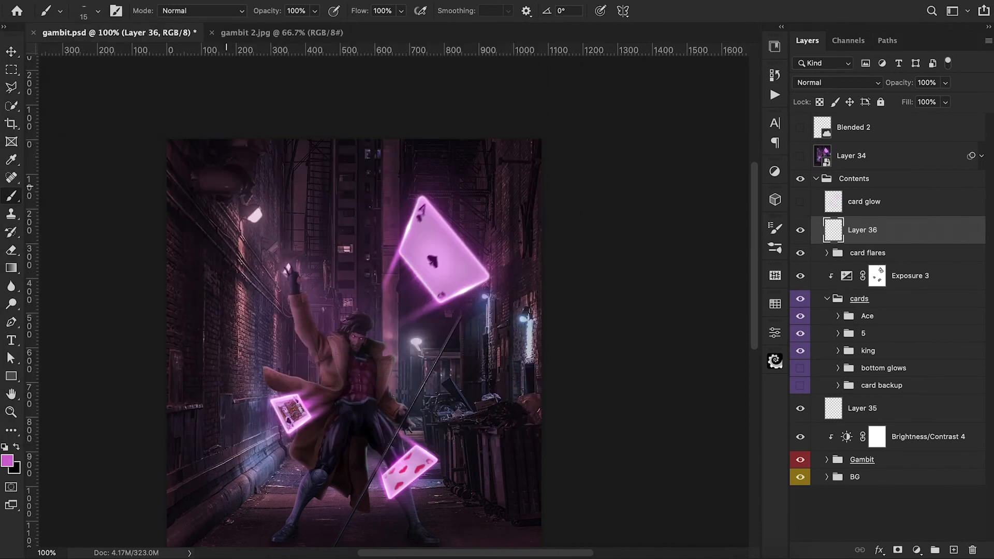
# Stamp vertical pink streaks over both alley walls with the flattened brush at 600 px and a -90° angle.
pyautogui.press(']')
pyautogui.press(']')
pyautogui.press(']')
pyautogui.press(']')
pyautogui.press(']')
pyautogui.press(']')
pyautogui.press(']')
pyautogui.press(']')
pyautogui.press(']')
pyautogui.press(']')
pyautogui.press(']')
pyautogui.press(']')
pyautogui.press(']')
pyautogui.press(']')
pyautogui.press(']')
pyautogui.press(']')
pyautogui.press(']')
pyautogui.press(']')
pyautogui.hotkey('shift', 'Right')
pyautogui.hotkey('shift', 'Right')
pyautogui.hotkey('shift', 'Right')
pyautogui.hotkey('shift', 'Right')
pyautogui.hotkey('shift', 'Right')
pyautogui.hotkey('shift', 'Right')
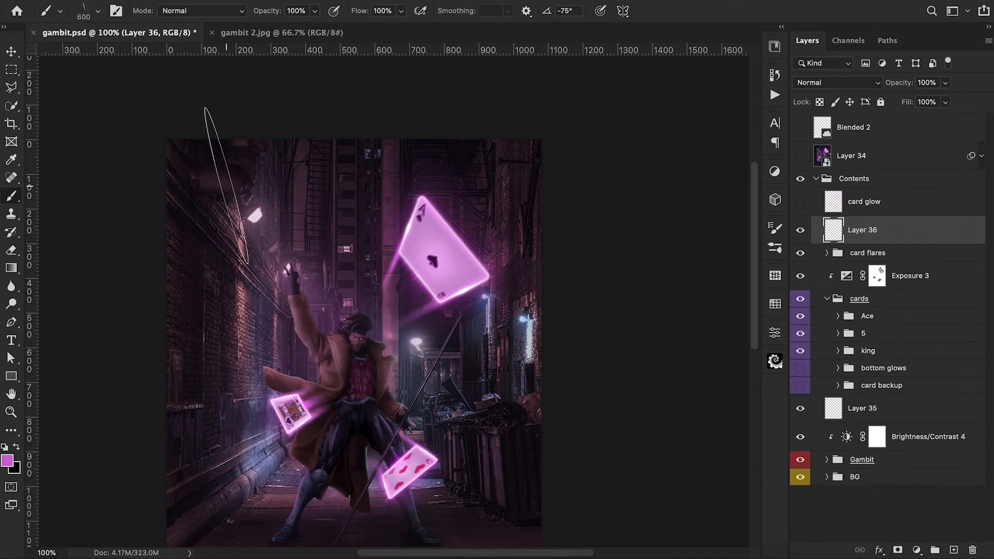
pyautogui.click(239, 271)
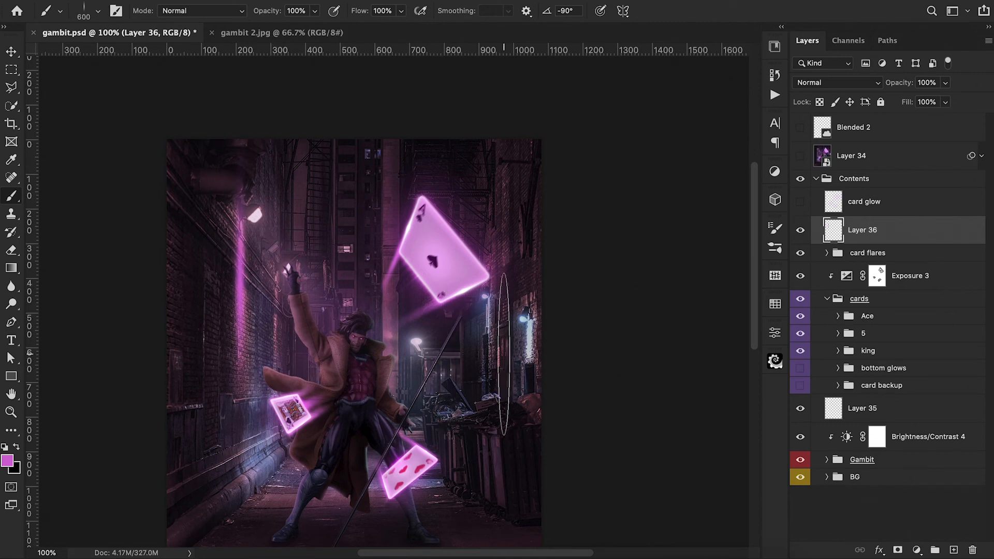
pyautogui.click(523, 354)
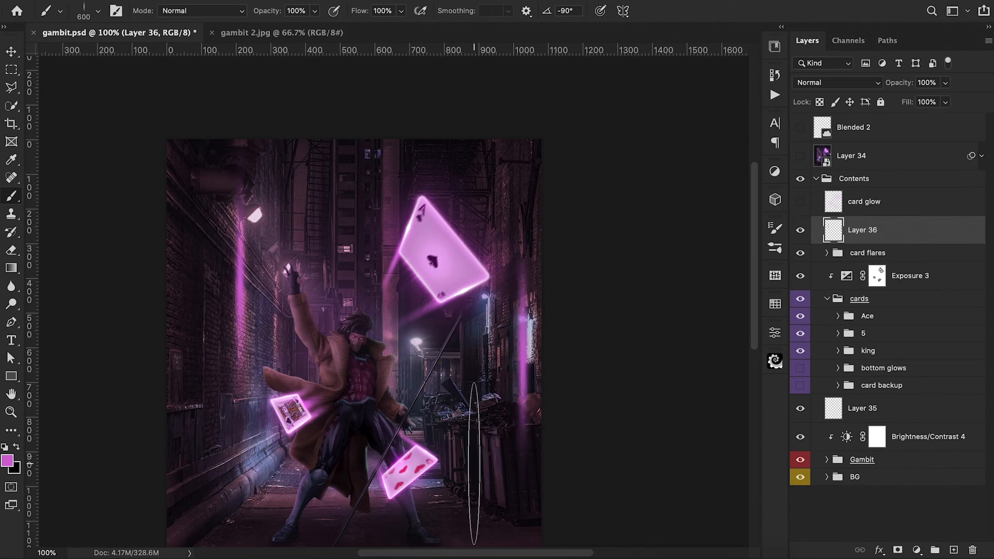
# Try white cores inside the pink streaks with the brush at 200 px, and undo all the test streaks.
pyautogui.press('d')
pyautogui.press('x')
pyautogui.press('[')
pyautogui.press('[')
pyautogui.press('[')
pyautogui.press('[')
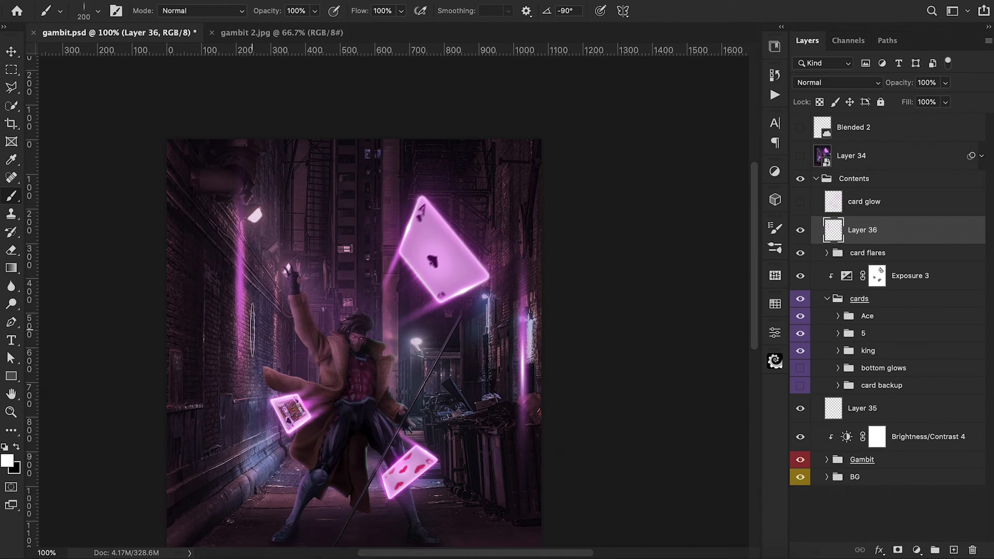
pyautogui.click(240, 290)
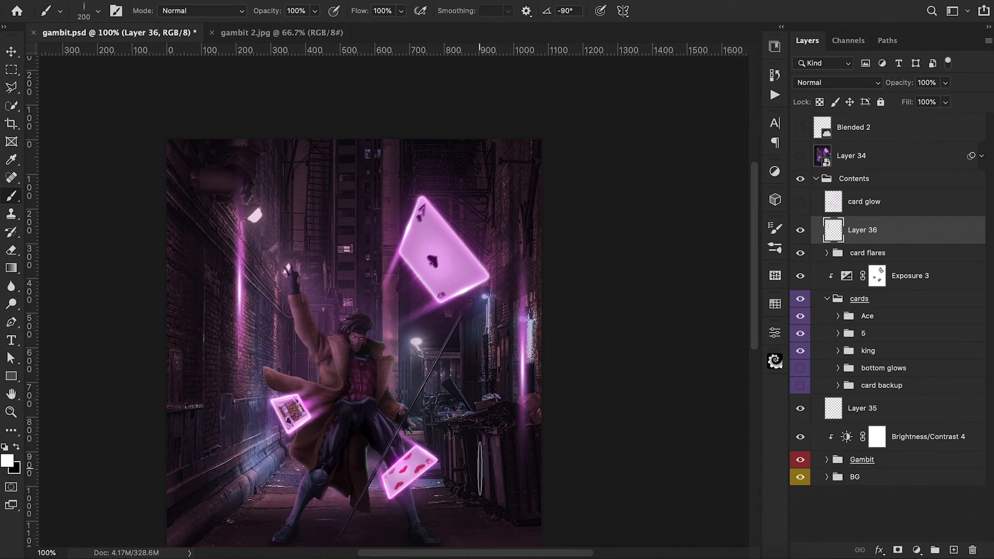
pyautogui.hotkey('ctrl', 'z')
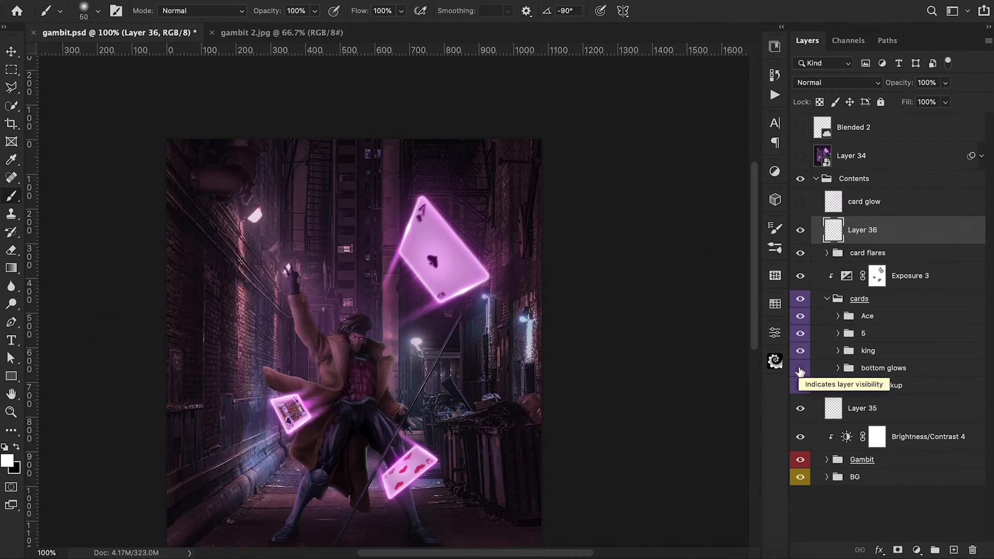
# Show the bottom glows group and the card glow layer, and collapse the Contents group.
pyautogui.click(799, 367)
pyautogui.click(800, 202)
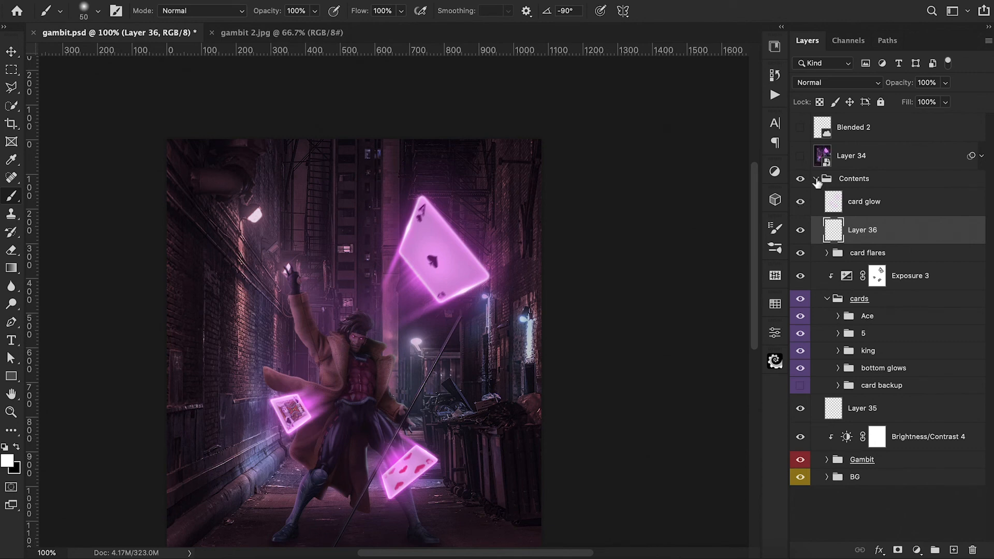
pyautogui.click(816, 179)
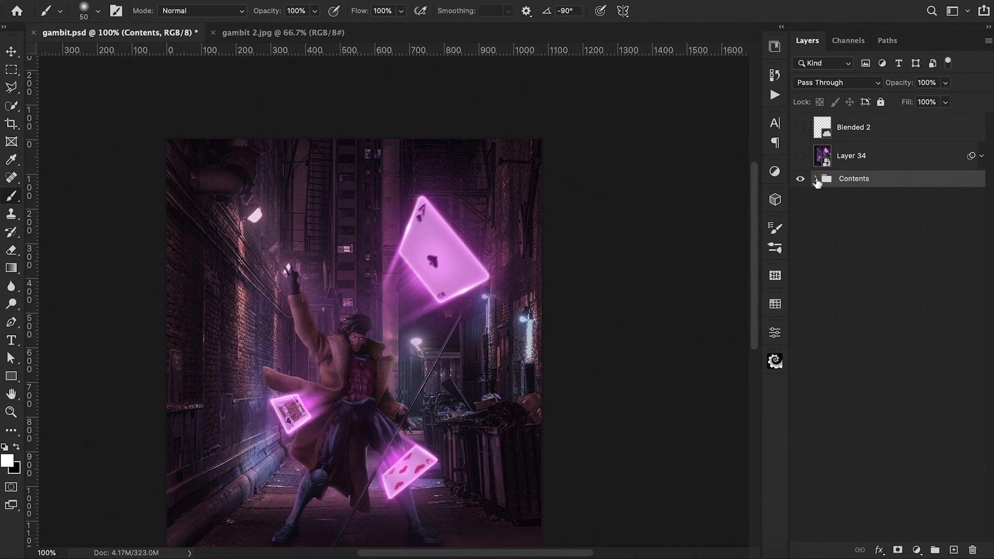
# Show the filtered Layer 34 and the Blended 2 watermark layer above the Contents group.
pyautogui.click(801, 157)
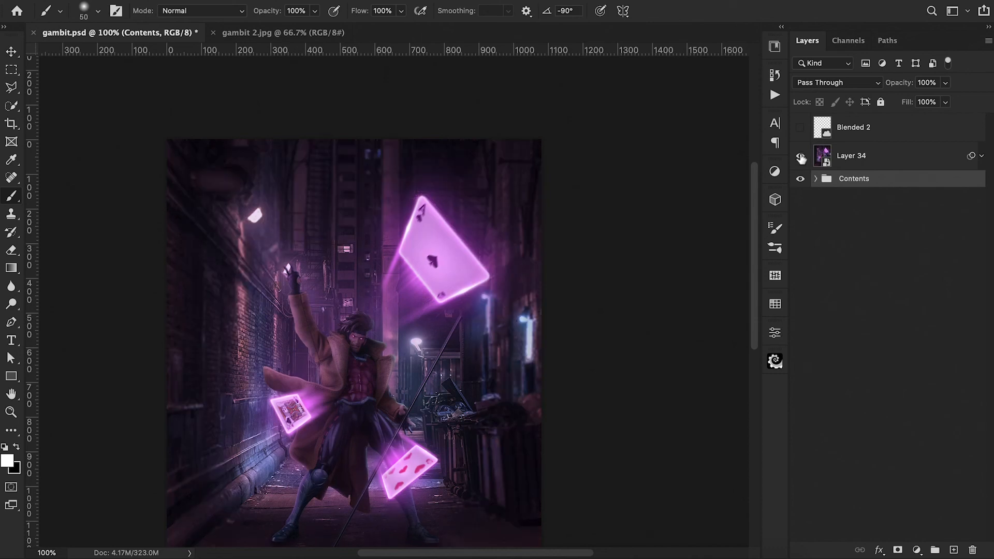
pyautogui.scroll(-3, 585, 264)
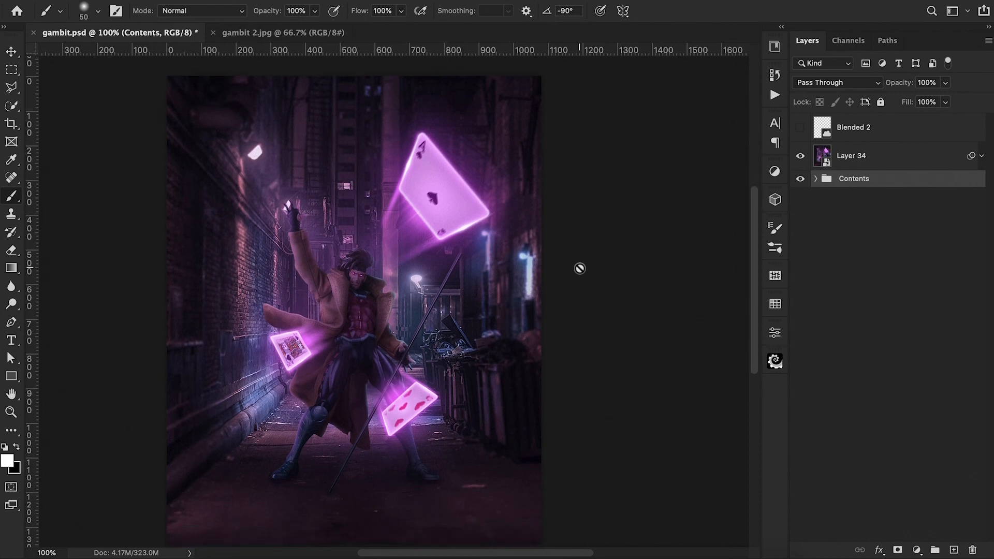
pyautogui.click(800, 127)
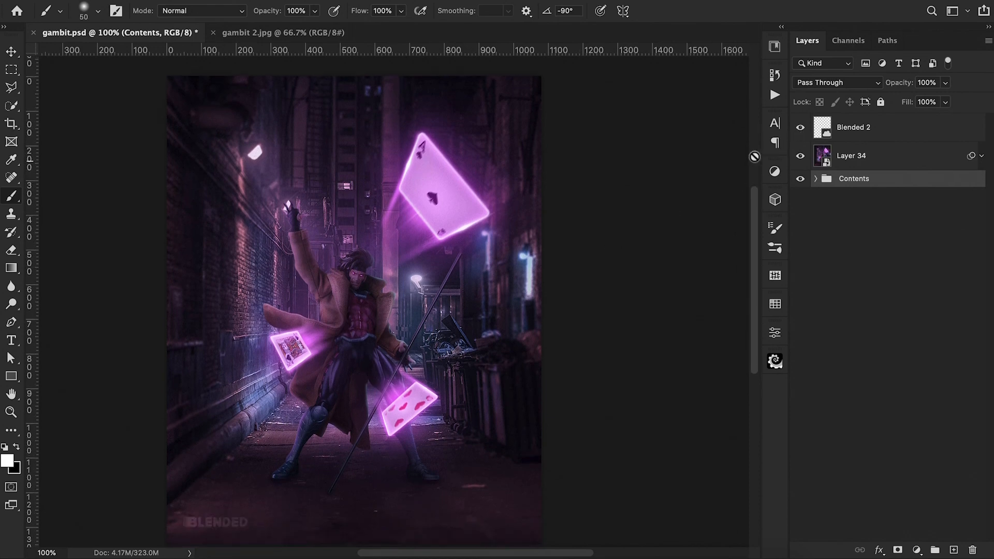
pyautogui.scroll(1, 599, 410)
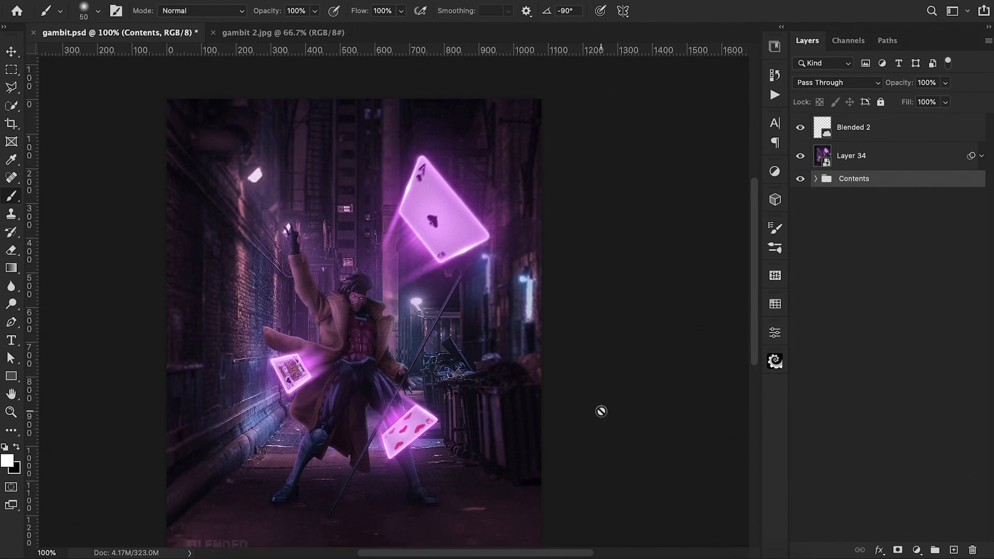
pyautogui.hotkey('ctrl', '-')
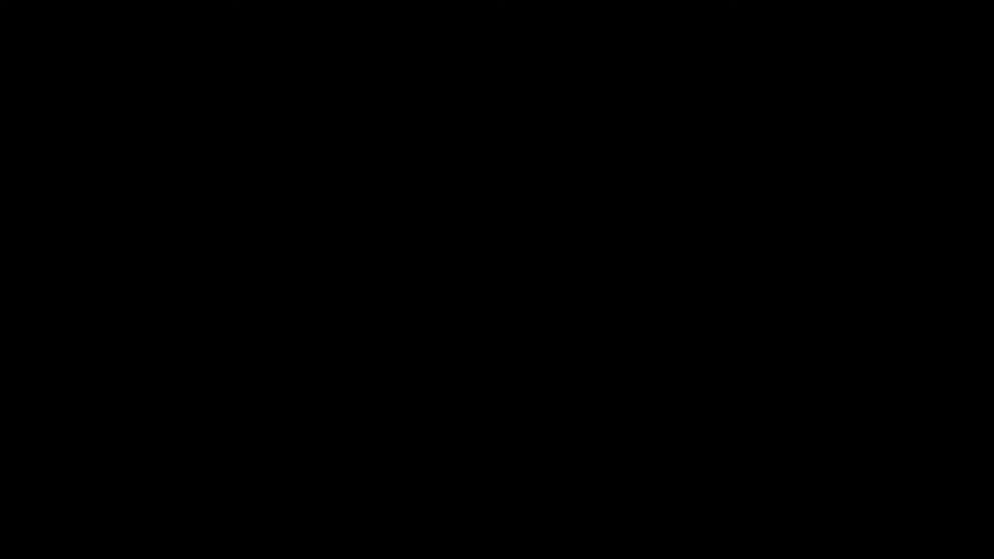